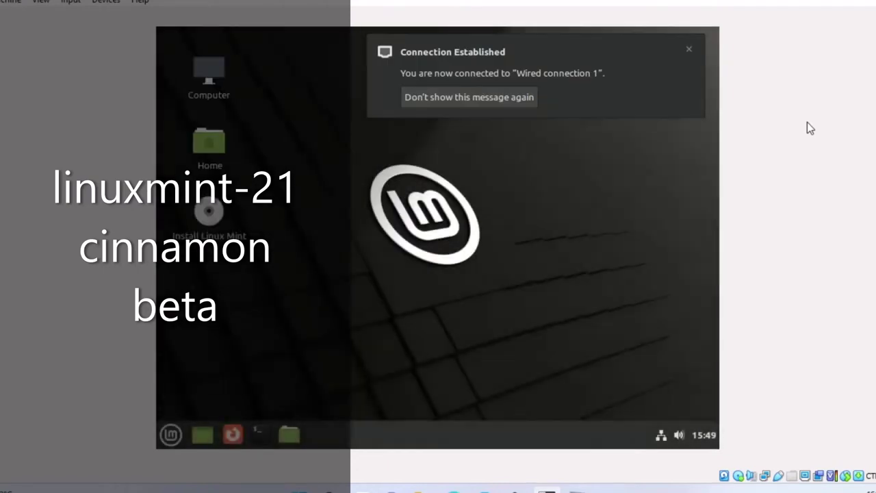
Dismiss the Connection Established notification on the desktop and check the recording status in vokoscreenNG
{"action": "left_click", "coordinate": [688, 51]}
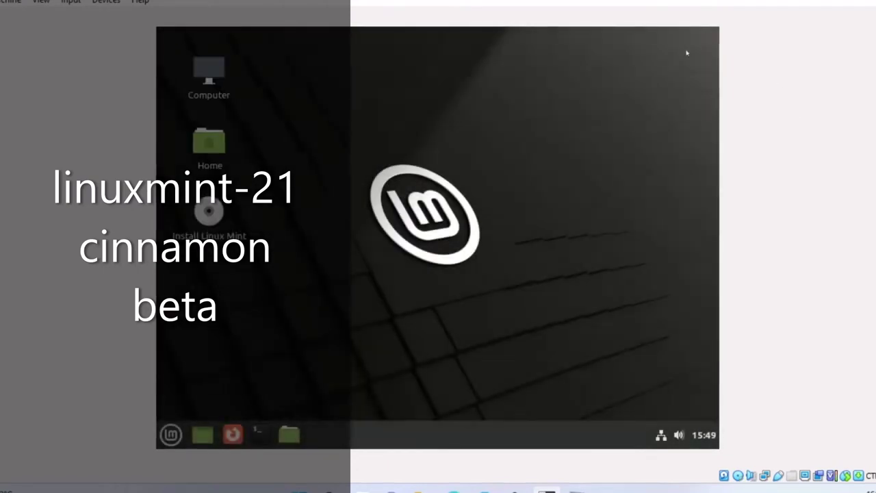
{"action": "left_click", "coordinate": [171, 434]}
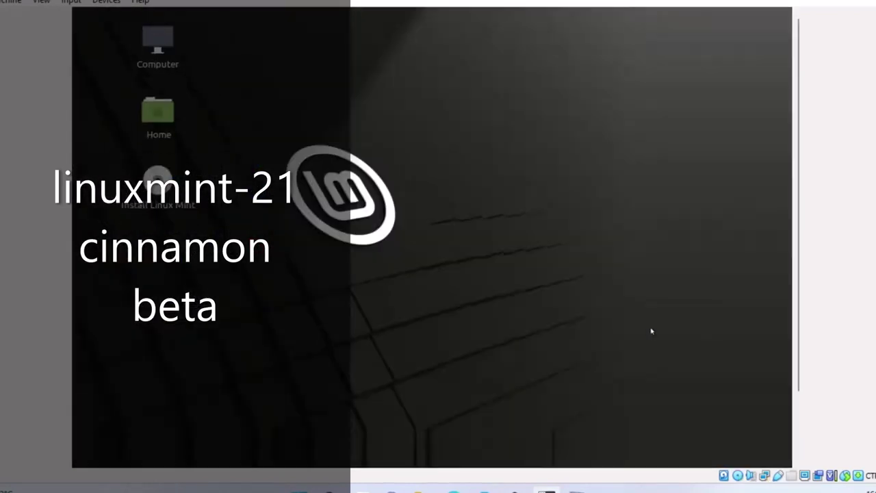
{"action": "left_click", "coordinate": [575, 483]}
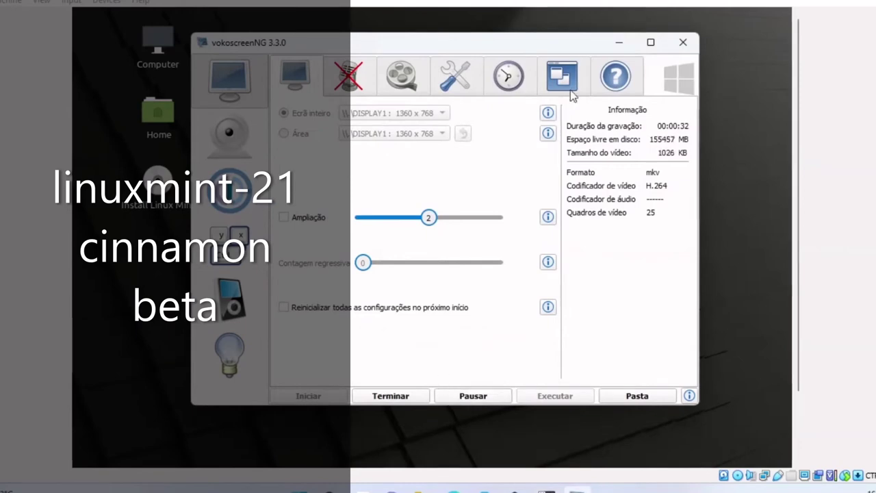
{"action": "left_click", "coordinate": [619, 42]}
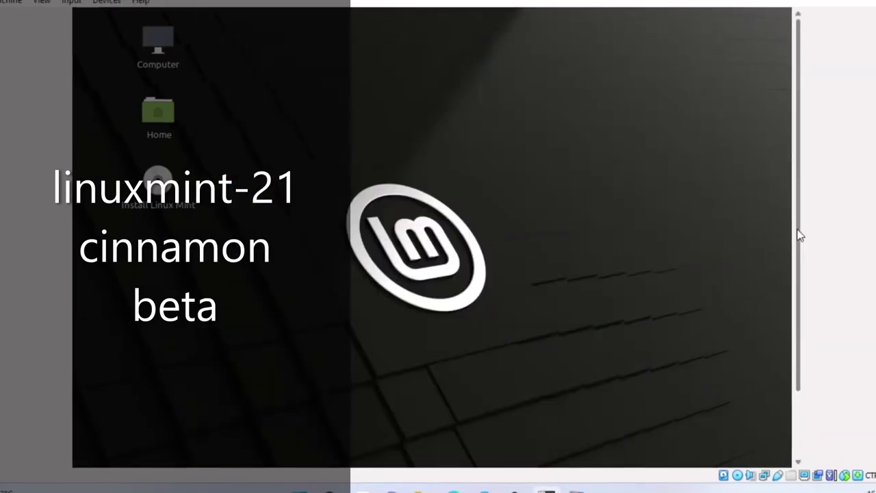
Launch Software Manager in the Linux Mint virtual machine
{"action": "left_click_drag", "start_coordinate": [798, 235], "coordinate": [794, 315]}
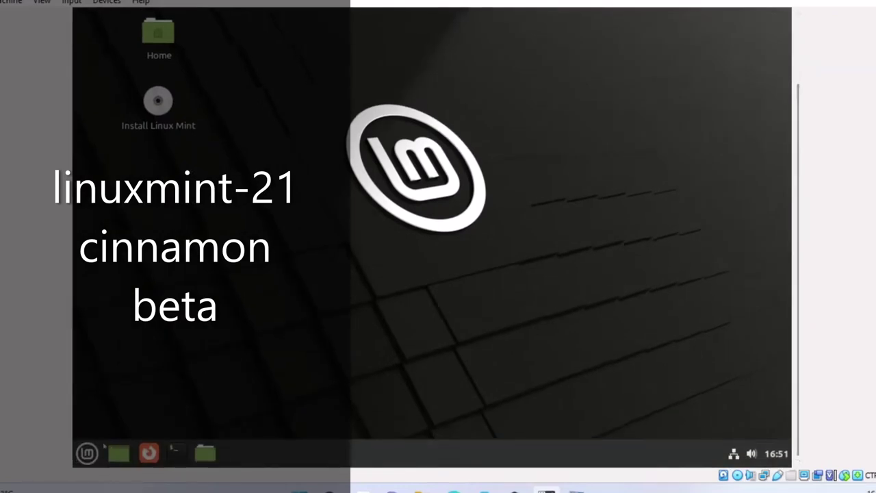
{"action": "left_click", "coordinate": [87, 453]}
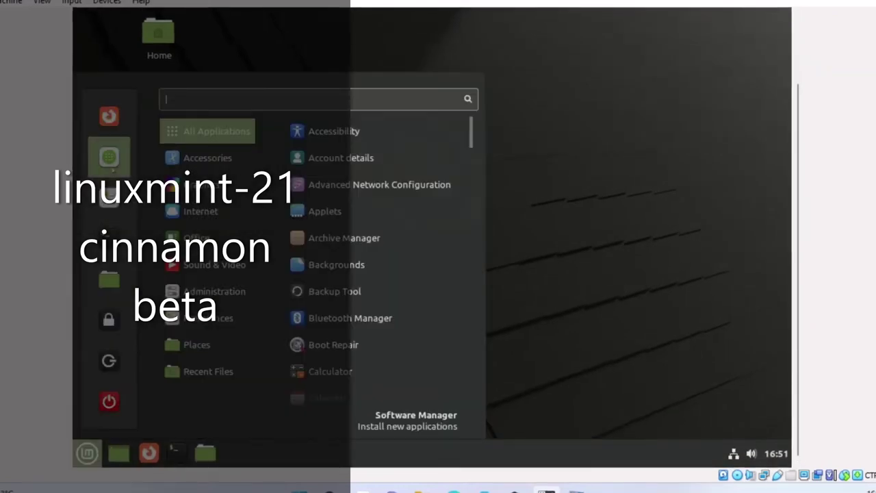
{"action": "left_click", "coordinate": [108, 157]}
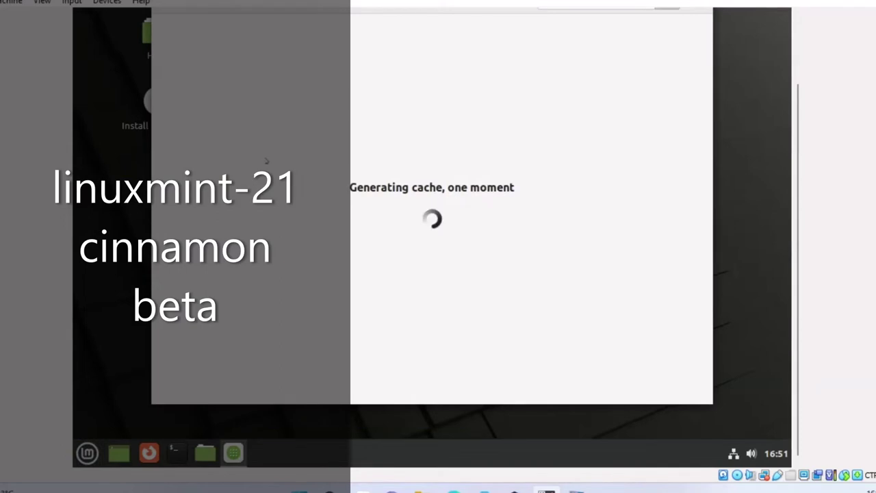
Switch the virtual machine window to full-screen mode and close Software Manager
{"action": "left_click", "coordinate": [13, 2]}
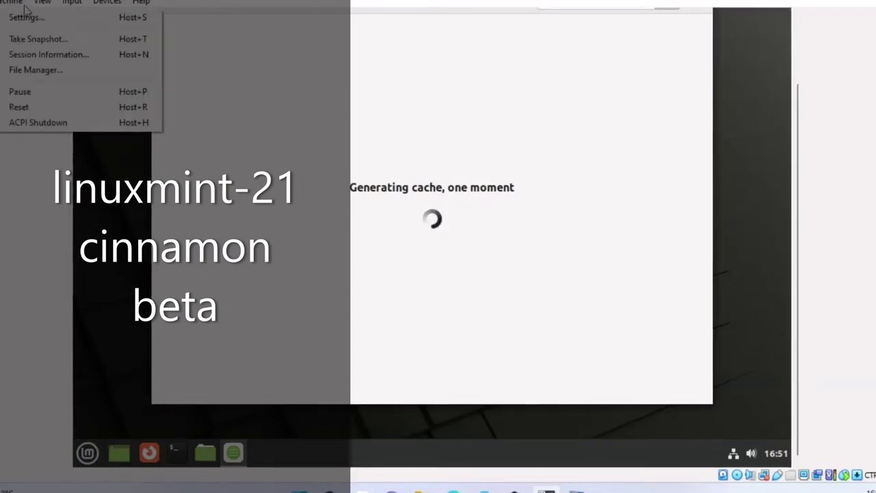
{"action": "left_click", "coordinate": [45, 17]}
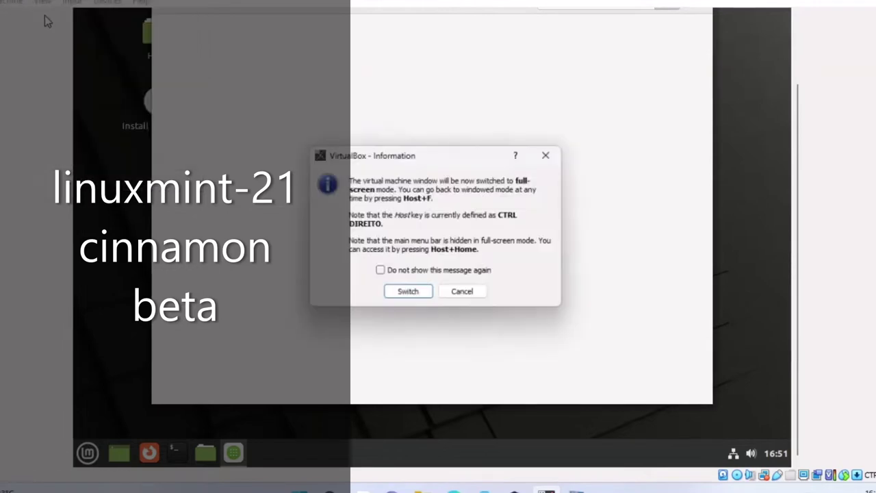
{"action": "left_click", "coordinate": [408, 295]}
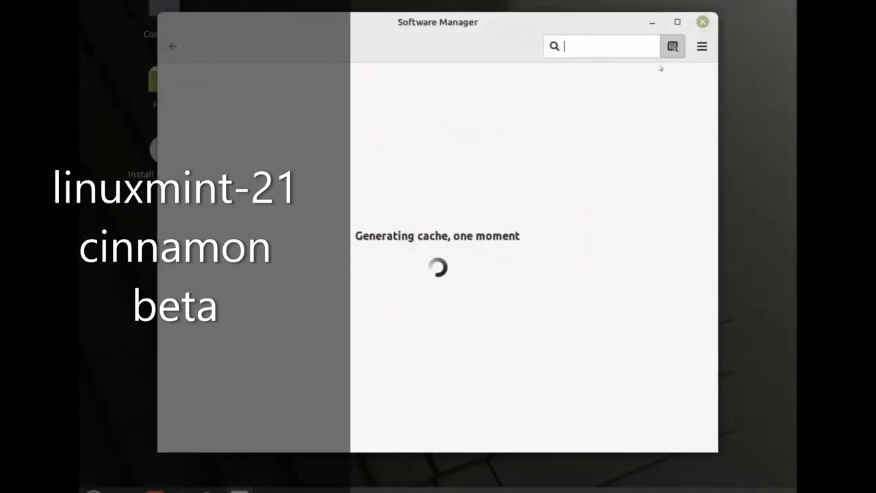
{"action": "left_click", "coordinate": [696, 24]}
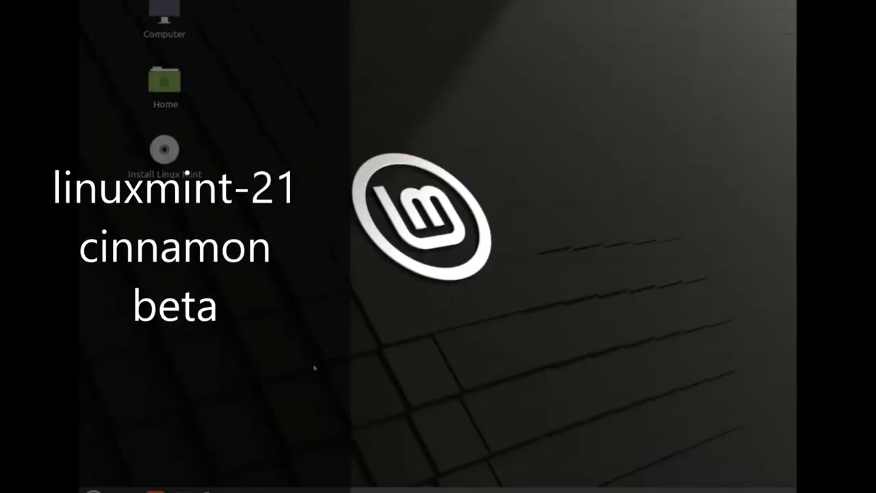
{"action": "left_click", "coordinate": [93, 490]}
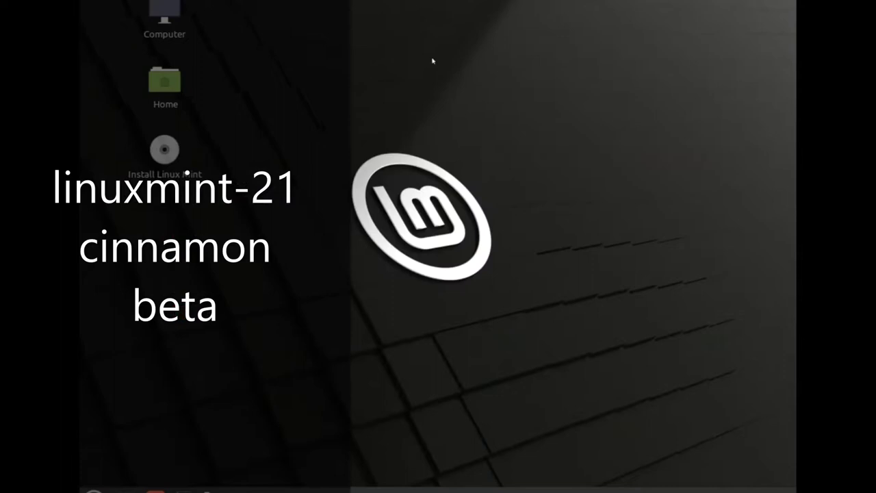
Open the desktop background settings and display the Vanessa image collection
{"action": "right_click", "coordinate": [434, 60]}
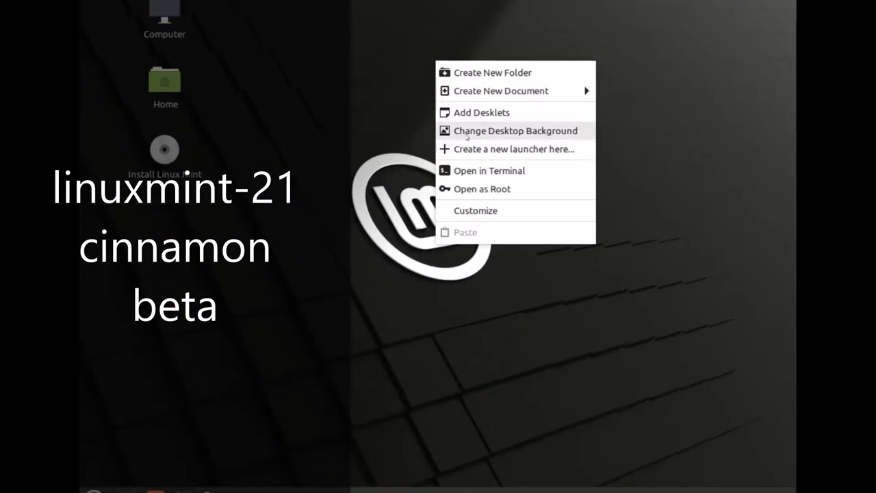
{"action": "left_click", "coordinate": [470, 131]}
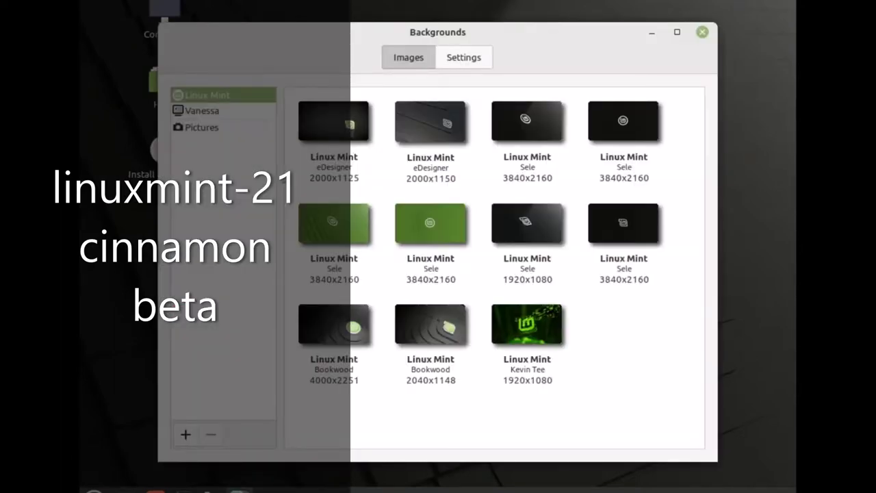
{"action": "left_click", "coordinate": [221, 114]}
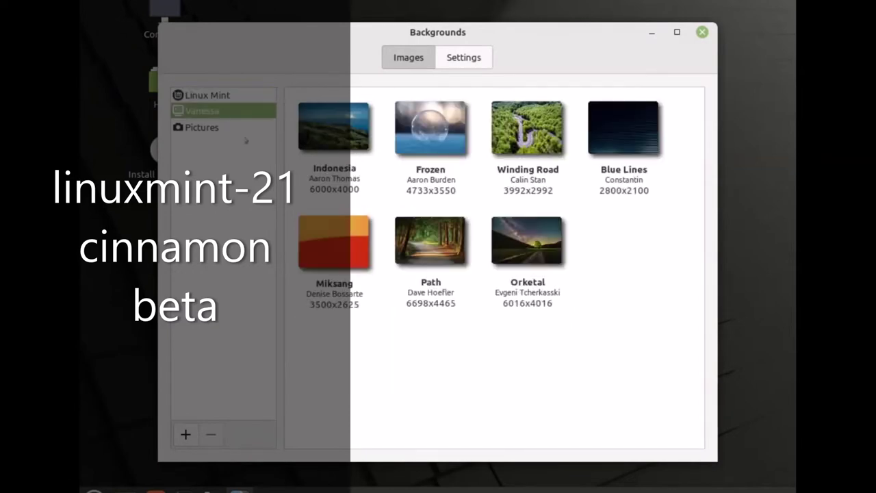
Try the Indonesia, Frozen and Purple wallpapers, set Path as the desktop background and close the Backgrounds window
{"action": "left_click", "coordinate": [336, 169]}
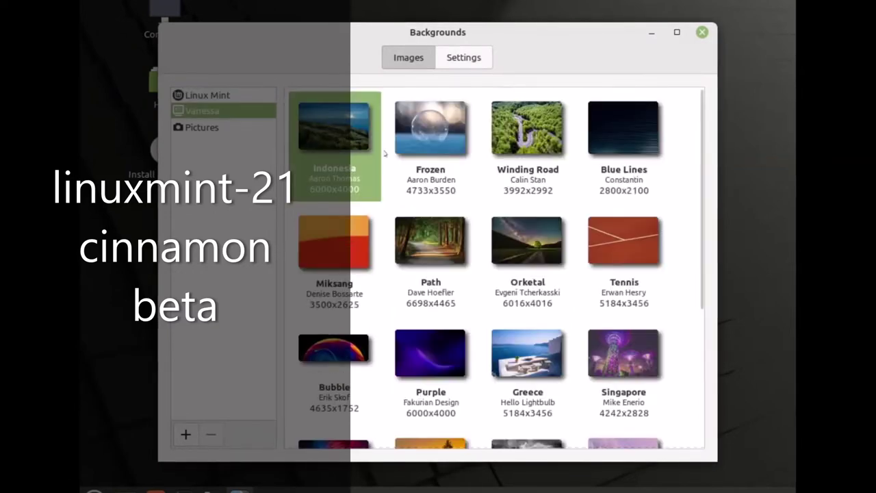
{"action": "left_click", "coordinate": [424, 167]}
{"action": "left_click", "coordinate": [416, 251]}
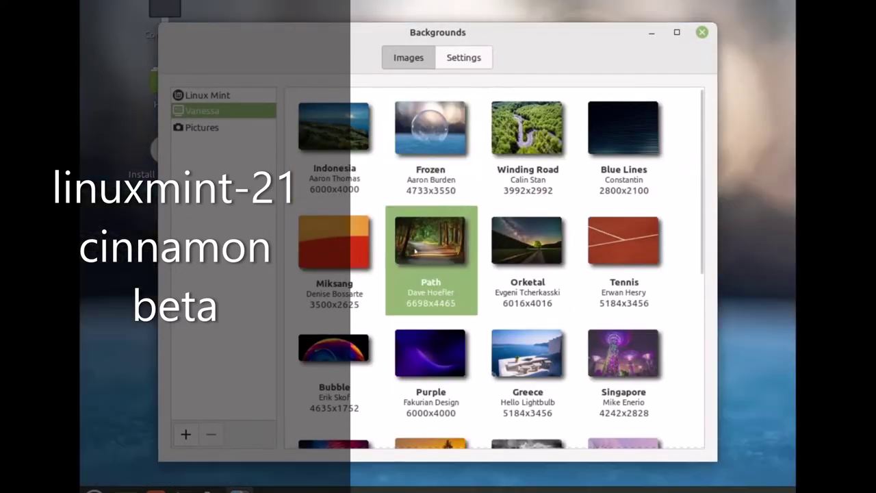
{"action": "scroll", "coordinate": [418, 251], "scroll_direction": "down", "scroll_amount": 1}
{"action": "left_click", "coordinate": [449, 294]}
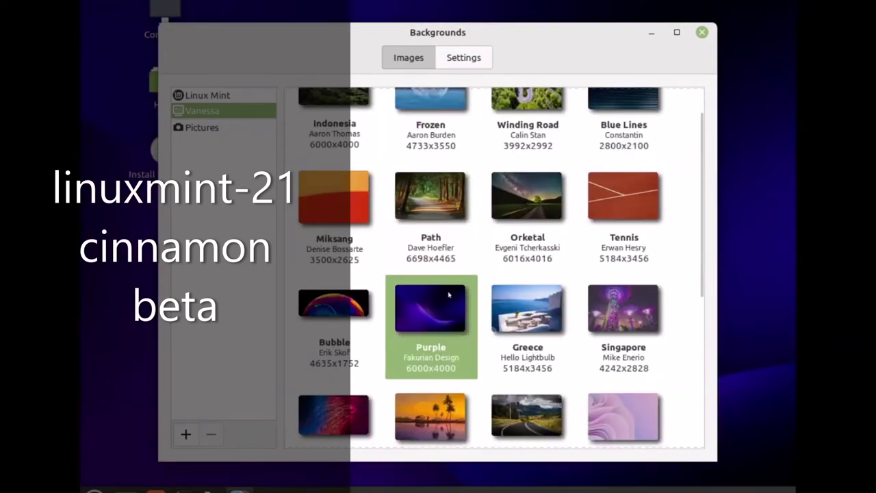
{"action": "left_click", "coordinate": [427, 199]}
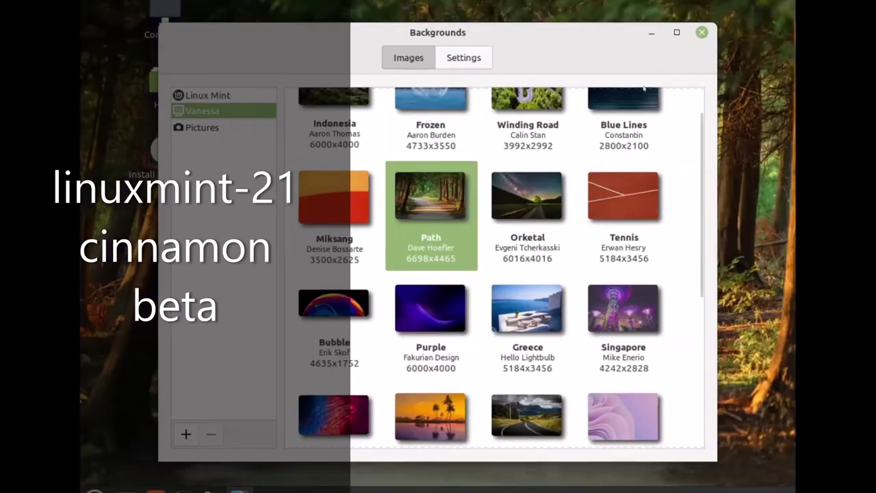
{"action": "left_click", "coordinate": [693, 34]}
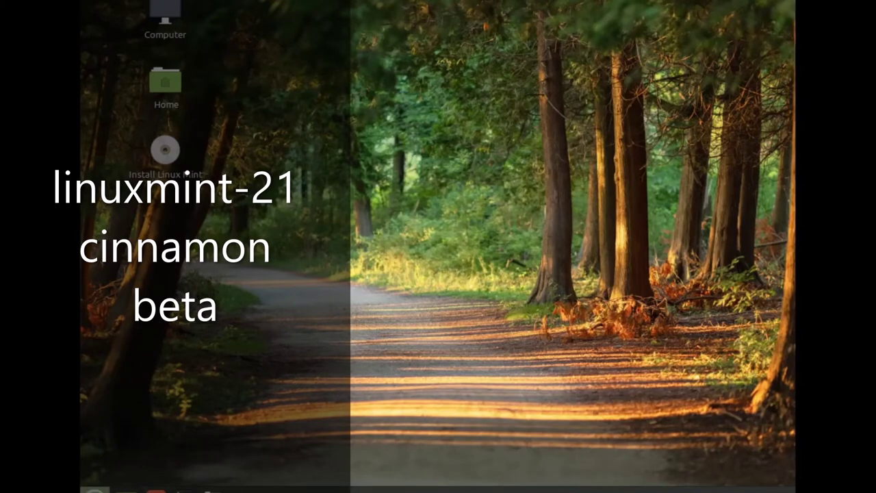
Open the Themes page of System Settings and set the Controls theme to Mint-Y-Dark-Teal
{"action": "left_click", "coordinate": [95, 490]}
{"action": "left_click", "coordinate": [116, 246]}
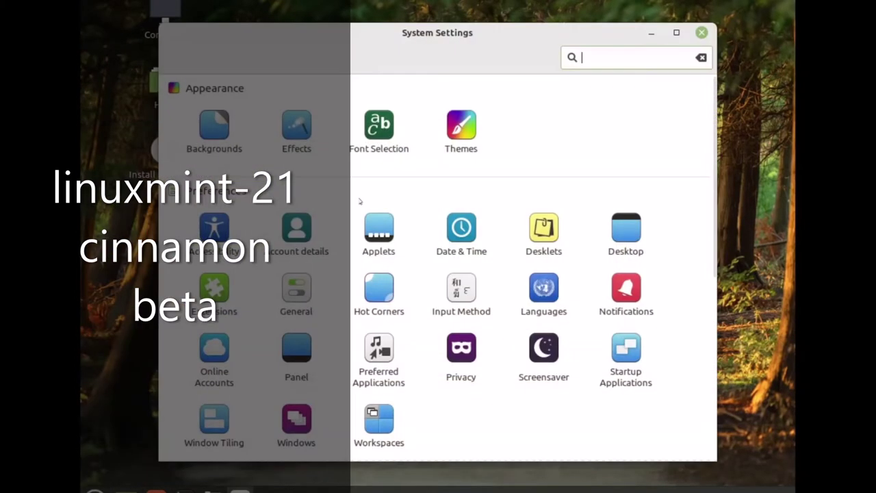
{"action": "left_click", "coordinate": [453, 144]}
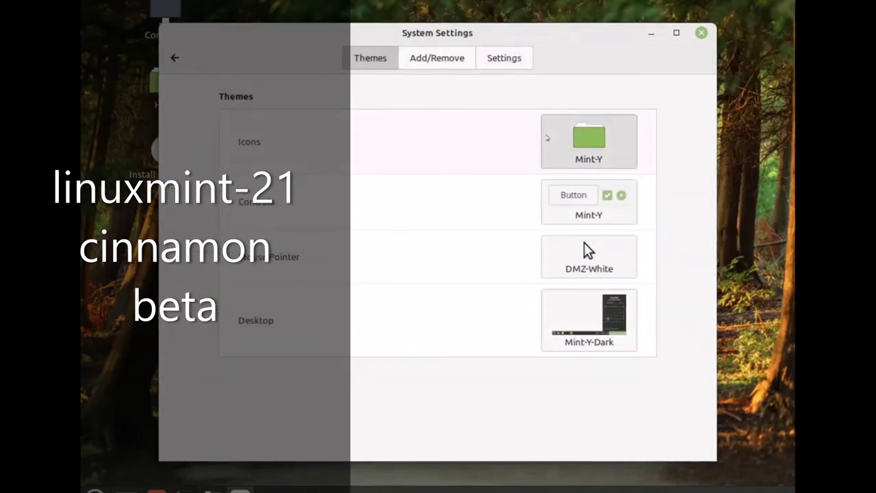
{"action": "left_click", "coordinate": [547, 137]}
{"action": "left_click", "coordinate": [378, 386]}
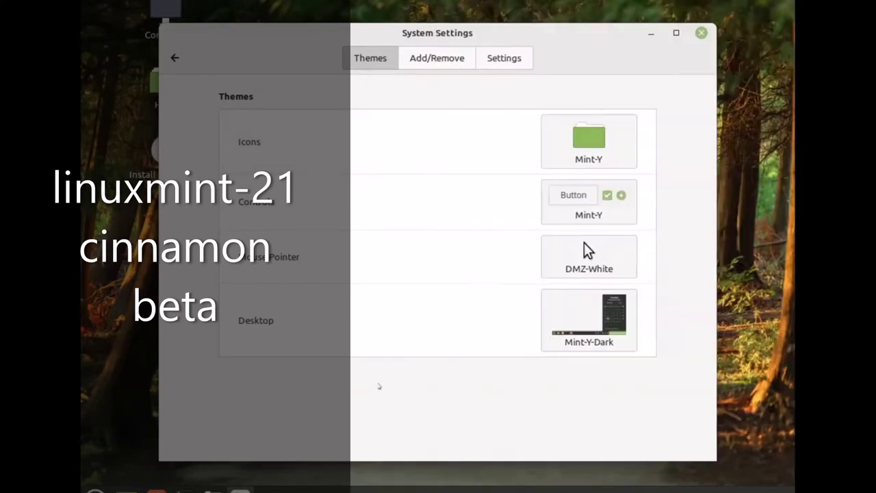
{"action": "left_click", "coordinate": [581, 222]}
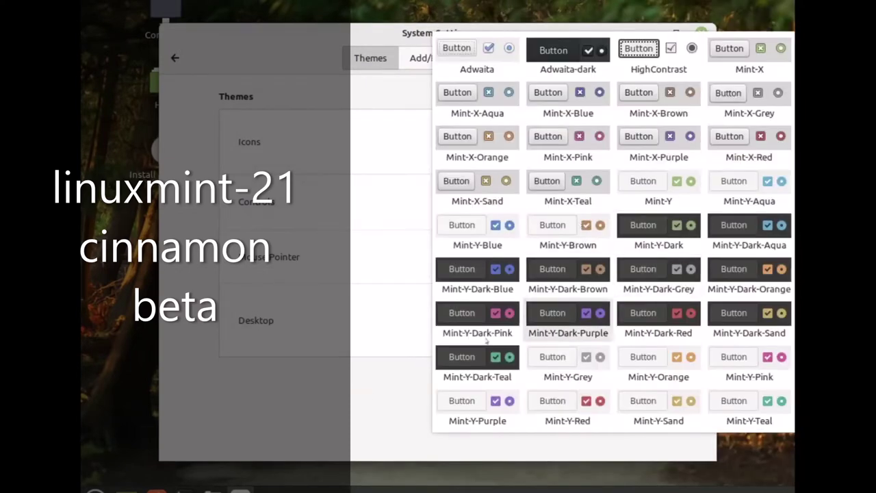
{"action": "left_click", "coordinate": [452, 357]}
Look through the available mouse pointer and desktop themes without choosing a different one
{"action": "left_click", "coordinate": [562, 268]}
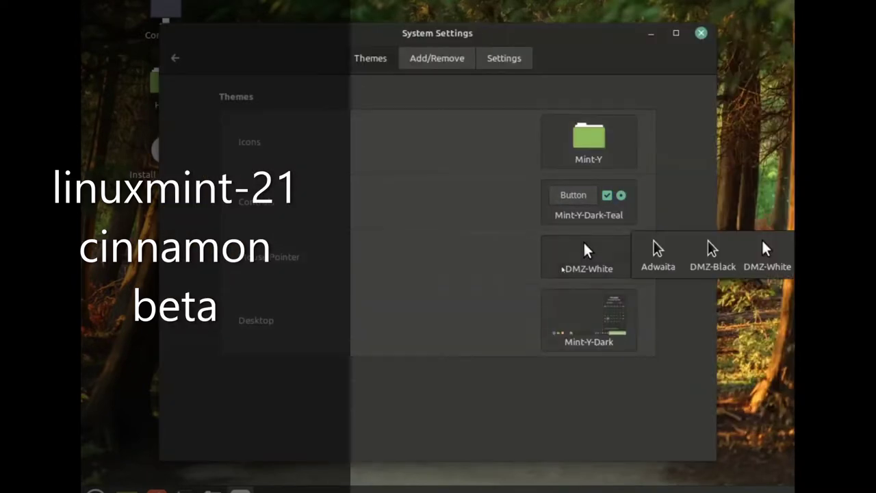
{"action": "left_click", "coordinate": [553, 333]}
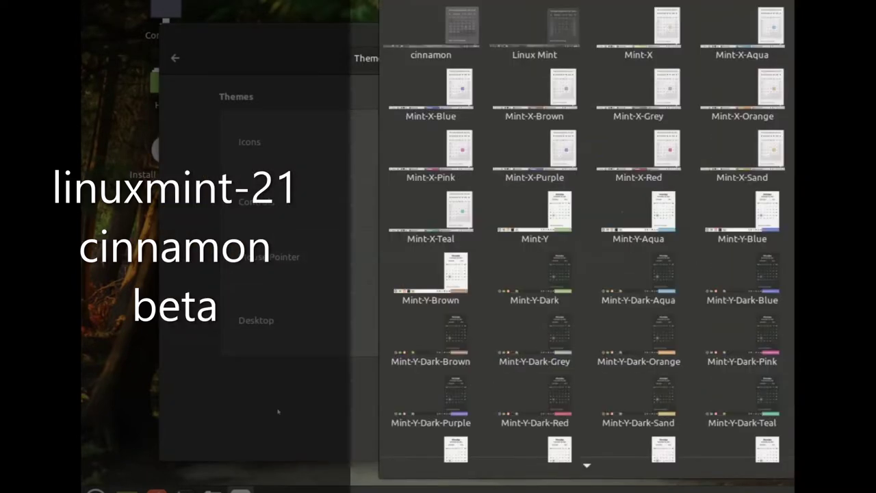
{"action": "left_click", "coordinate": [278, 411]}
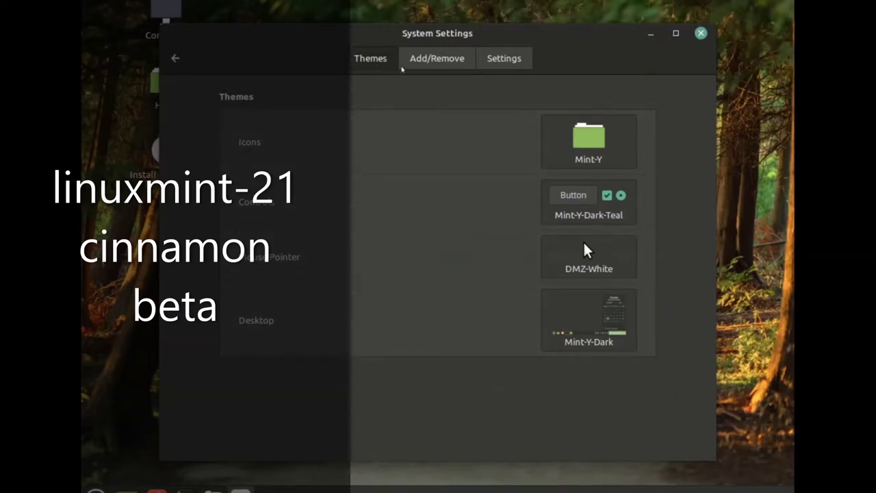
Browse the list of additional downloadable themes sorted by popularity, and close System Settings
{"action": "left_click", "coordinate": [457, 66]}
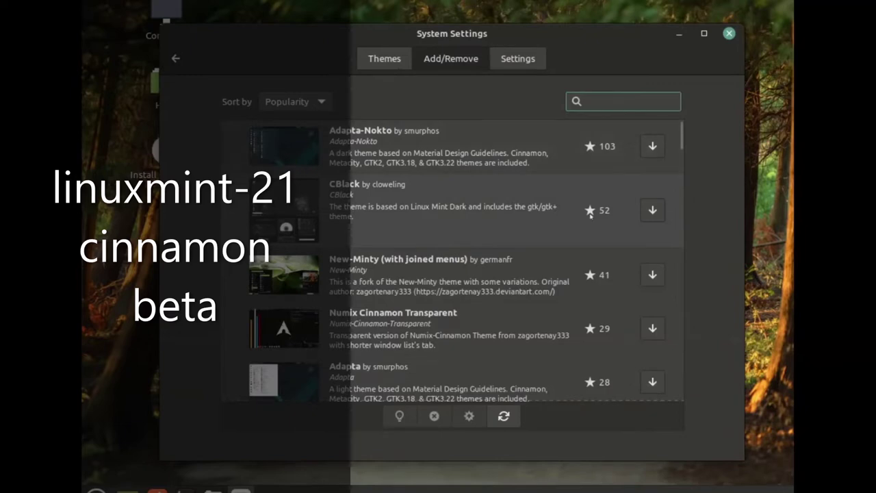
{"action": "scroll", "coordinate": [584, 226], "scroll_direction": "down", "scroll_amount": 5}
{"action": "scroll", "coordinate": [583, 226], "scroll_direction": "down", "scroll_amount": 2}
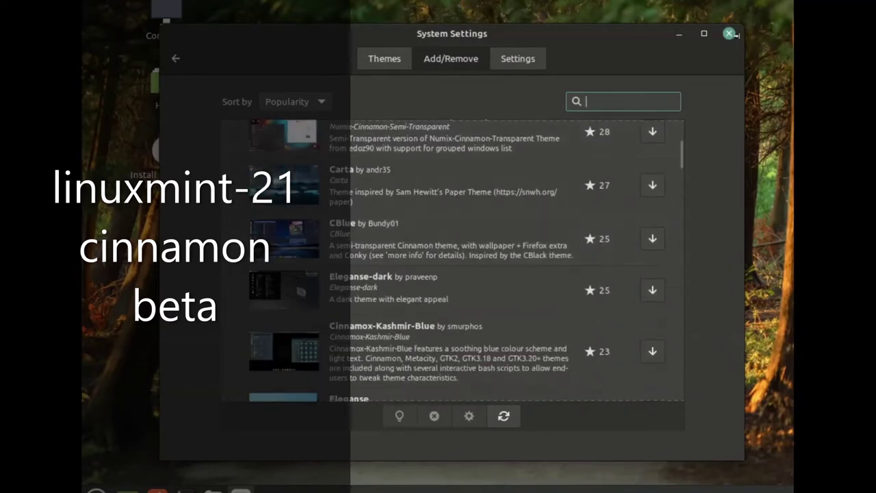
{"action": "left_click", "coordinate": [730, 34]}
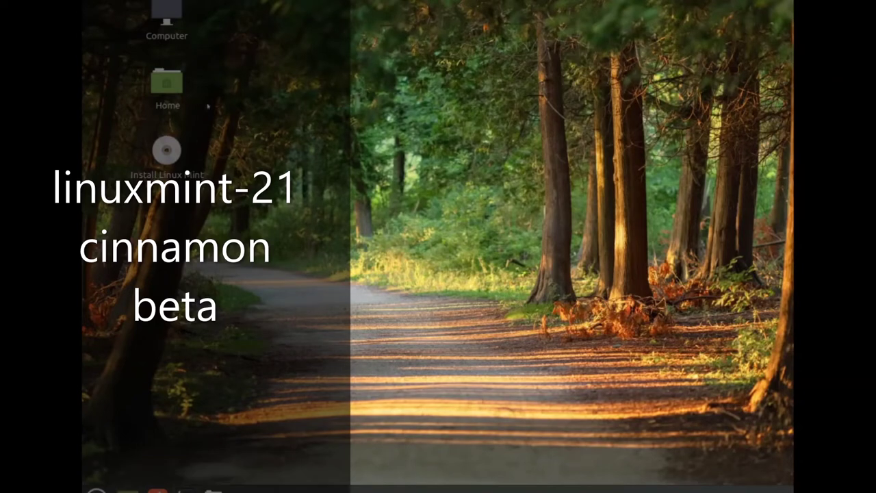
Open the Home folder, narrow its window slightly, compare the list view with the icon view and close the folder
{"action": "double_click", "coordinate": [166, 96]}
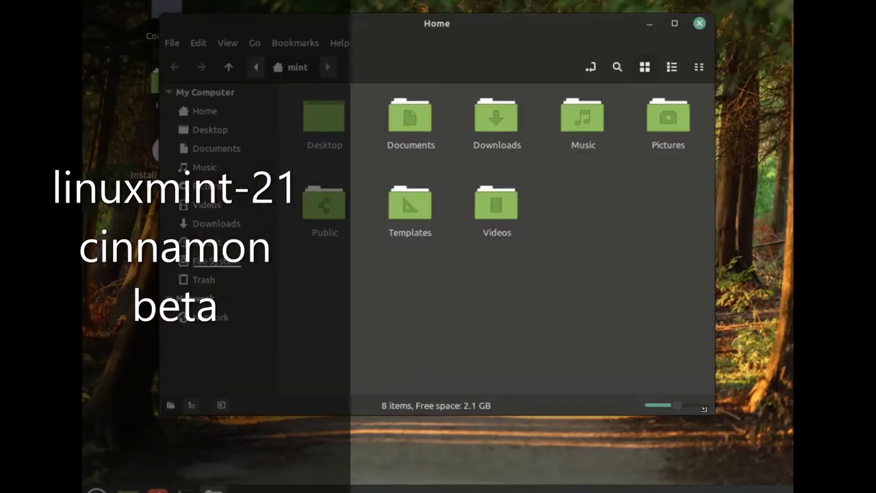
{"action": "mouse_move", "coordinate": [703, 408]}
{"action": "left_mouse_down"}
{"action": "mouse_move", "coordinate": [472, 352]}
{"action": "mouse_move", "coordinate": [660, 380]}
{"action": "mouse_move", "coordinate": [735, 465]}
{"action": "mouse_move", "coordinate": [470, 396]}
{"action": "mouse_move", "coordinate": [559, 381]}
{"action": "mouse_move", "coordinate": [689, 408]}
{"action": "left_mouse_up"}
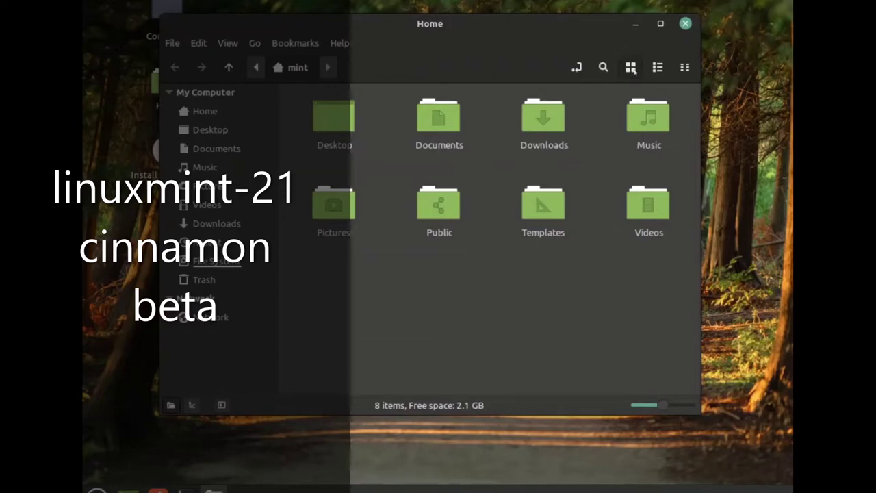
{"action": "left_click", "coordinate": [658, 70]}
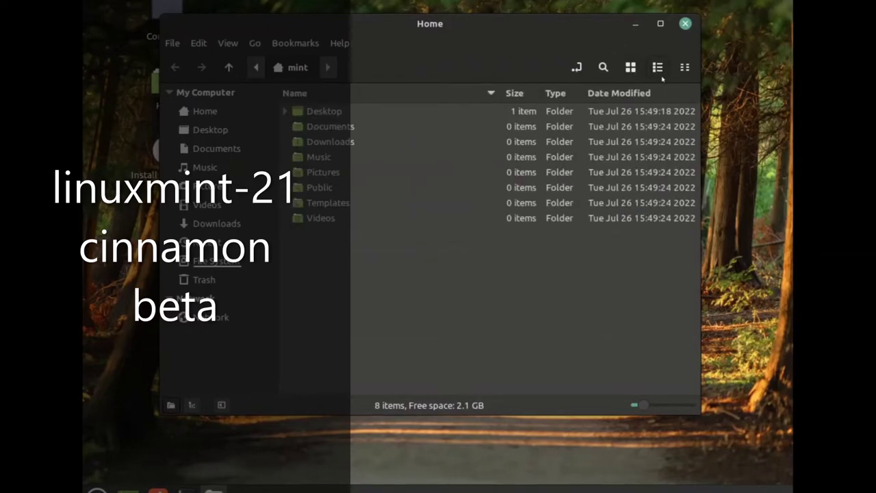
{"action": "left_click", "coordinate": [627, 73]}
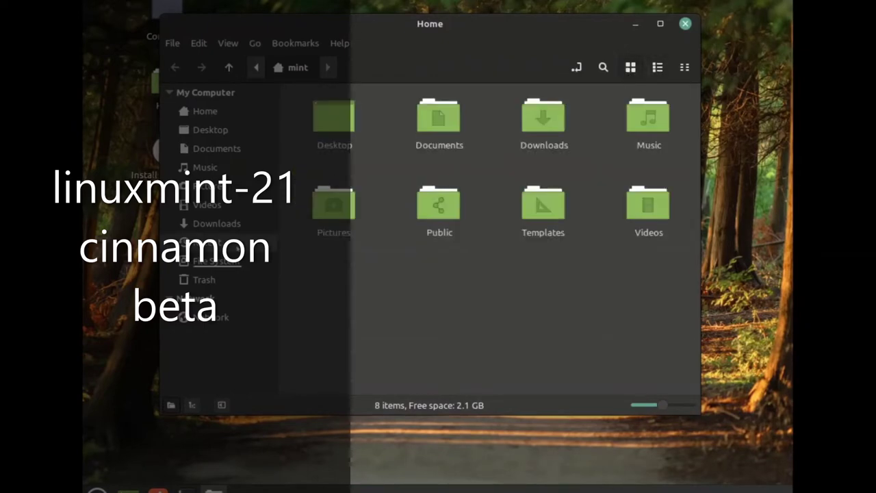
{"action": "left_click", "coordinate": [685, 24]}
Open Software Manager and look through its Accessories and Office categories
{"action": "left_click", "coordinate": [96, 489]}
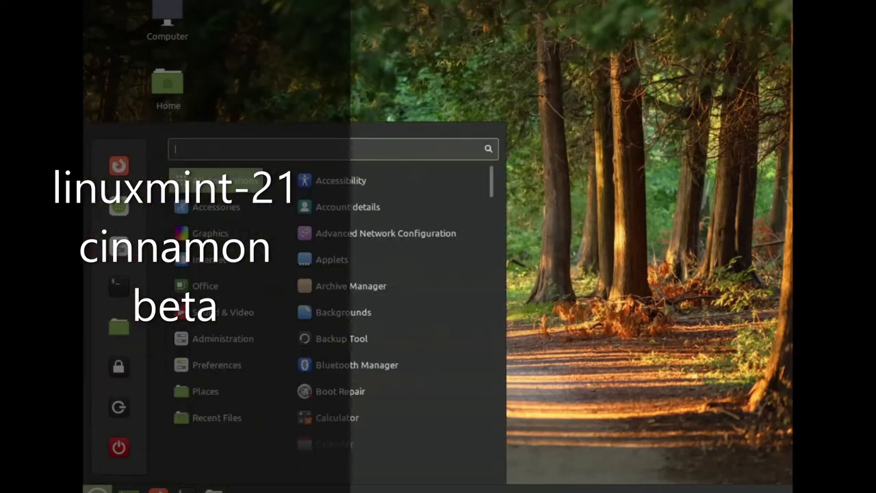
{"action": "mouse_move", "coordinate": [205, 234]}
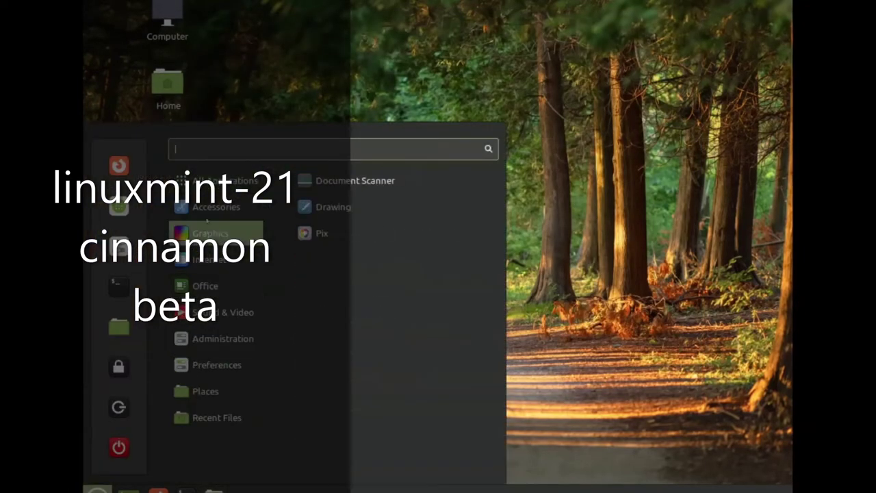
{"action": "mouse_move", "coordinate": [205, 218]}
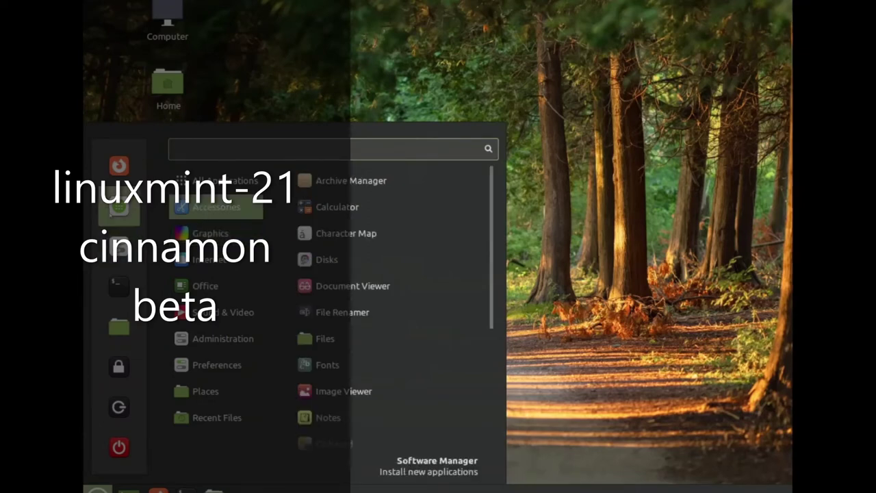
{"action": "left_click", "coordinate": [118, 206]}
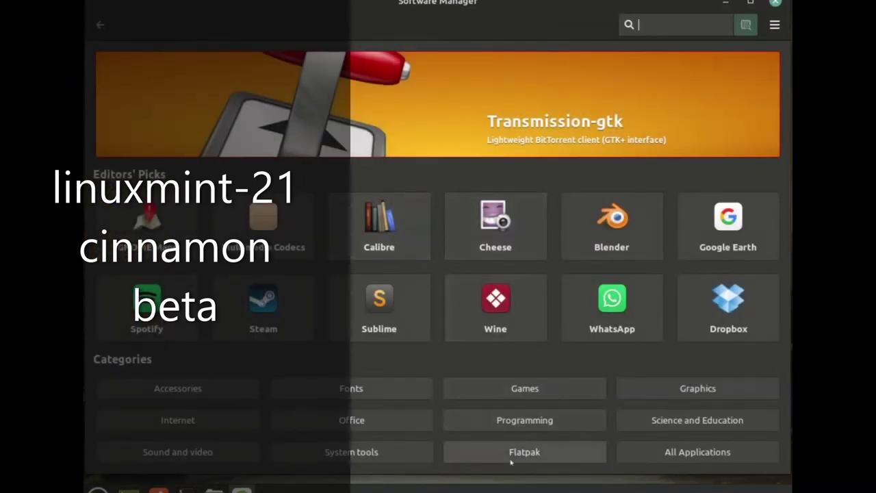
{"action": "left_click", "coordinate": [157, 388]}
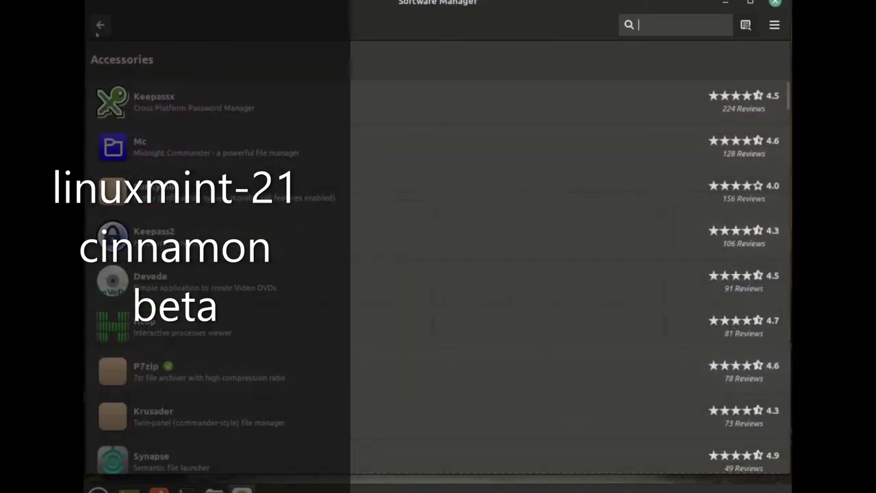
{"action": "left_click", "coordinate": [100, 26]}
{"action": "left_click", "coordinate": [369, 420]}
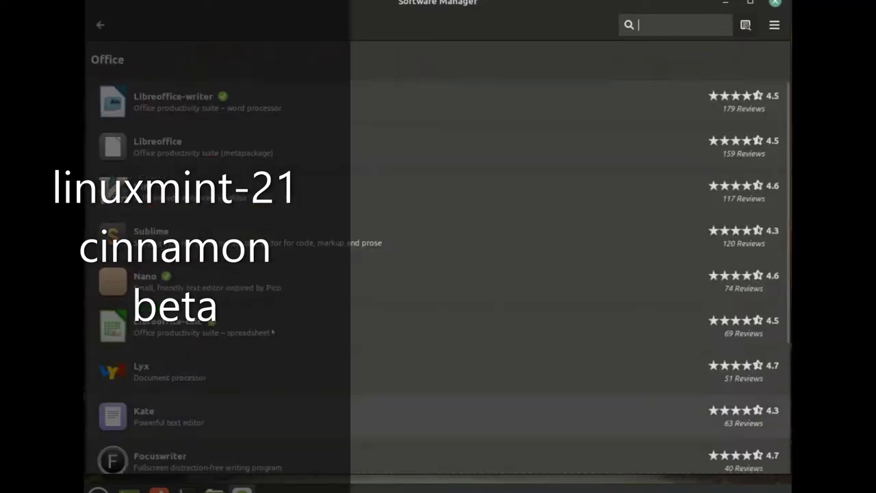
{"action": "left_click", "coordinate": [100, 25]}
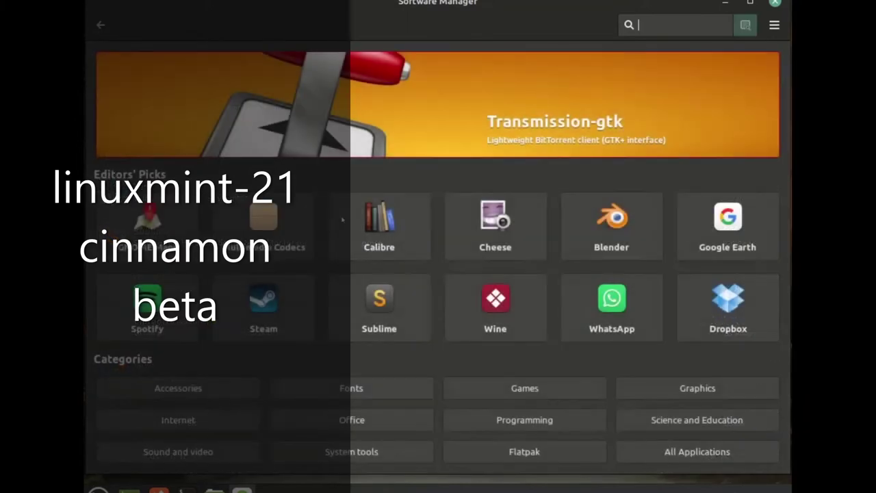
Look through the Programming, Flatpak, and Science and Education categories of the software catalogue
{"action": "left_click", "coordinate": [463, 420]}
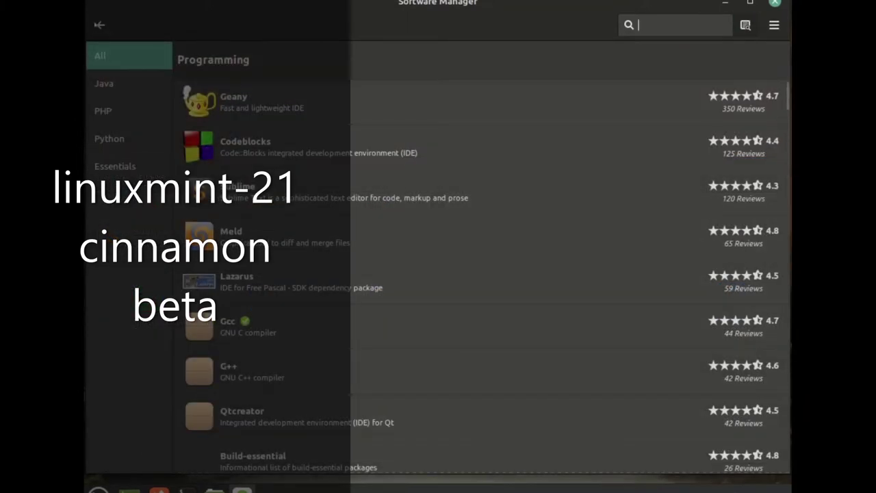
{"action": "left_click", "coordinate": [100, 25]}
{"action": "left_click", "coordinate": [493, 452]}
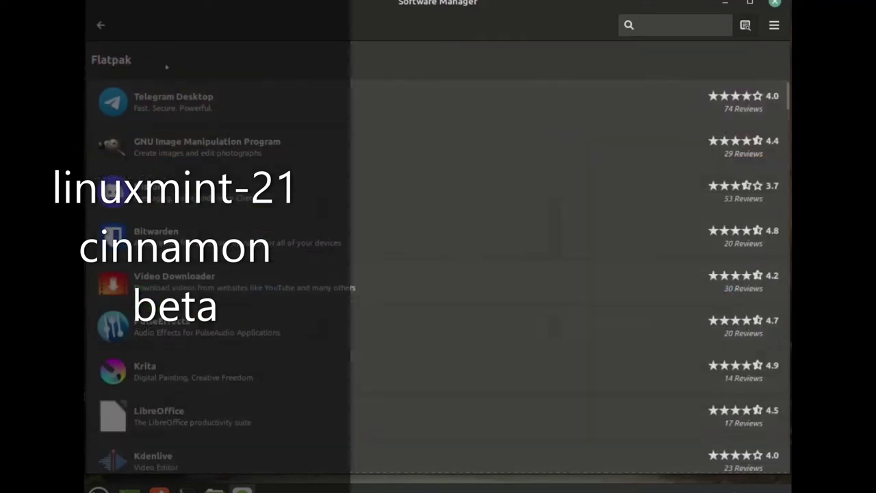
{"action": "left_click", "coordinate": [99, 25]}
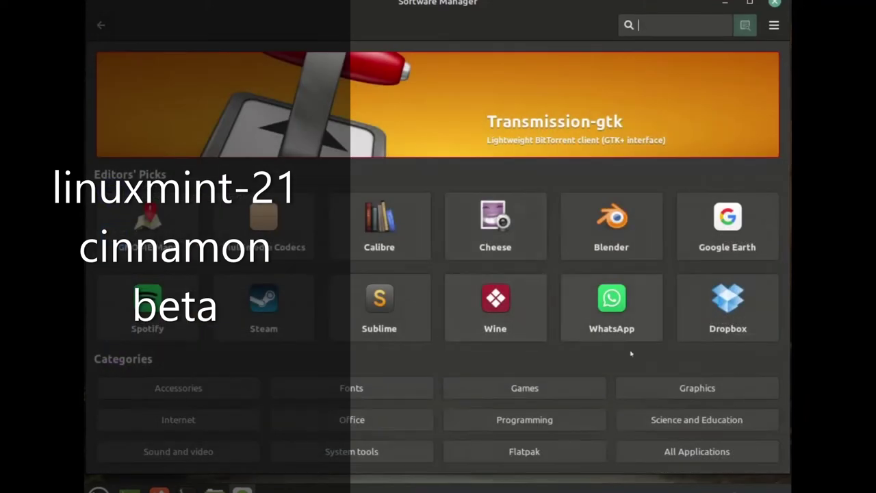
{"action": "left_click", "coordinate": [659, 417]}
{"action": "left_click", "coordinate": [100, 25]}
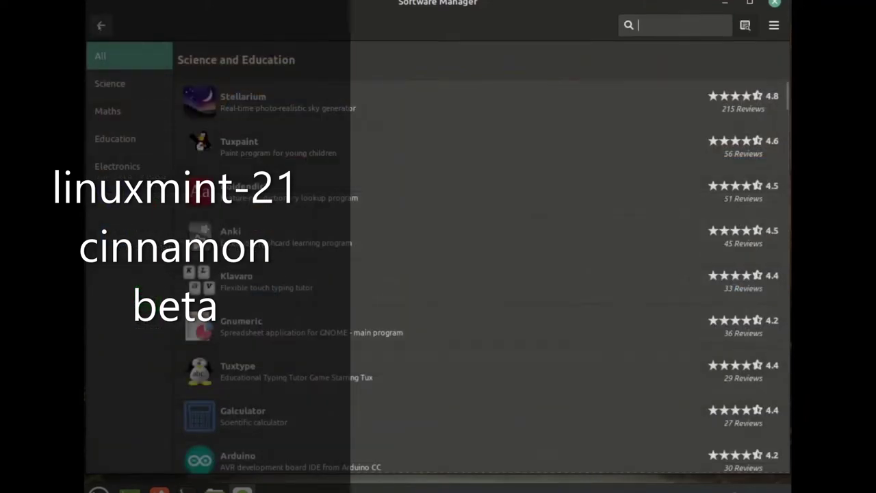
Browse the All Applications list and close Software Manager
{"action": "left_click", "coordinate": [695, 452]}
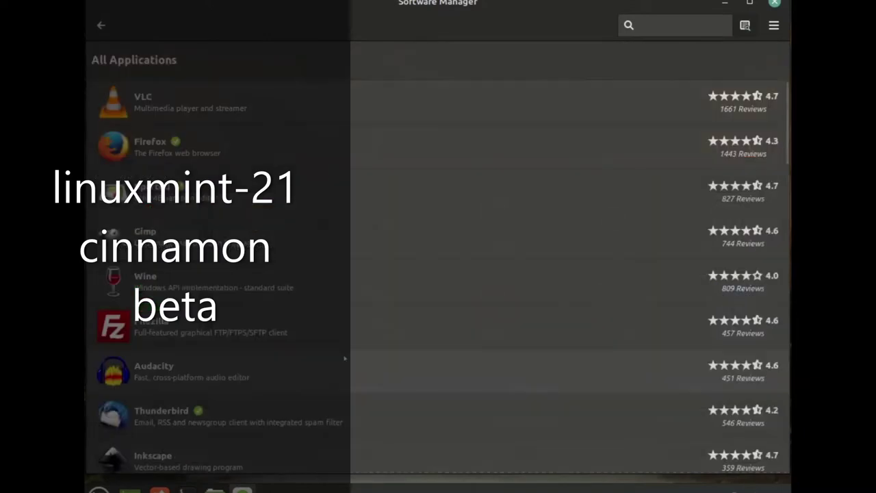
{"action": "scroll", "coordinate": [342, 343], "scroll_direction": "down", "scroll_amount": 2}
{"action": "scroll", "coordinate": [338, 323], "scroll_direction": "down", "scroll_amount": 2}
{"action": "scroll", "coordinate": [338, 322], "scroll_direction": "up", "scroll_amount": 5}
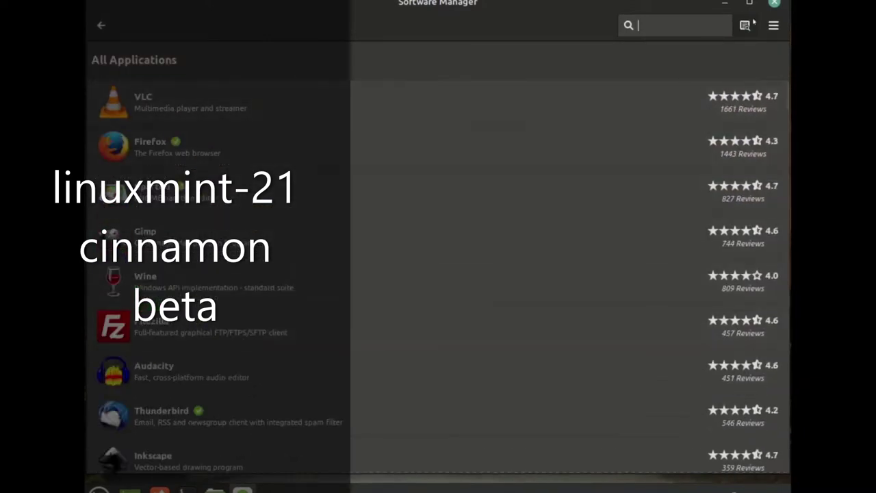
{"action": "key", "text": "alt+F4"}
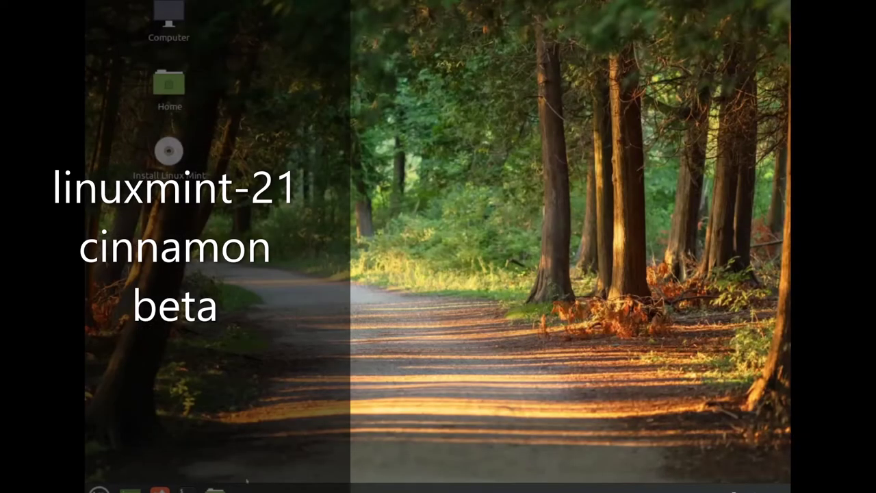
Open the panel settings, set the panel visibility to Auto hide panel and return it to Always show panel
{"action": "right_click", "coordinate": [172, 488]}
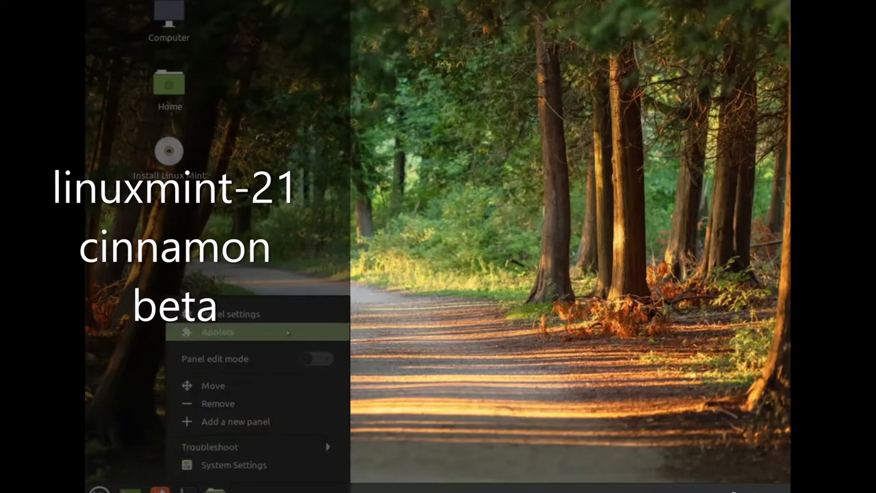
{"action": "left_click", "coordinate": [226, 313]}
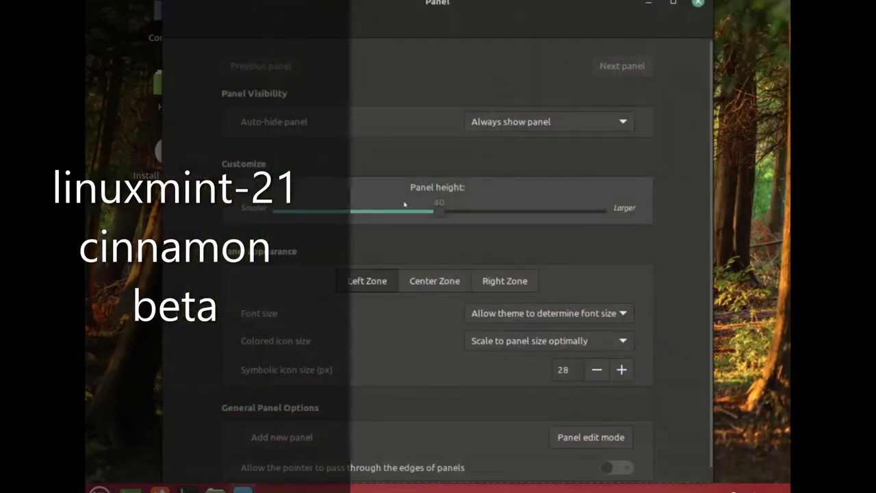
{"action": "left_click", "coordinate": [532, 122]}
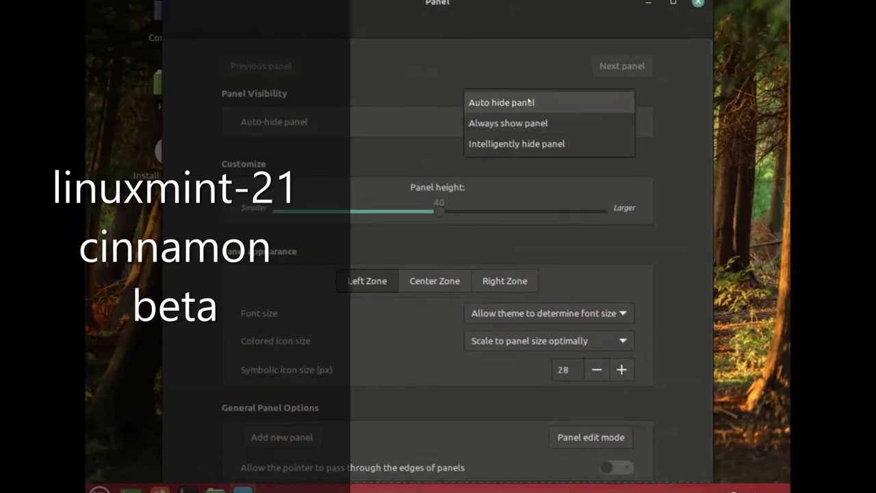
{"action": "left_click", "coordinate": [527, 103]}
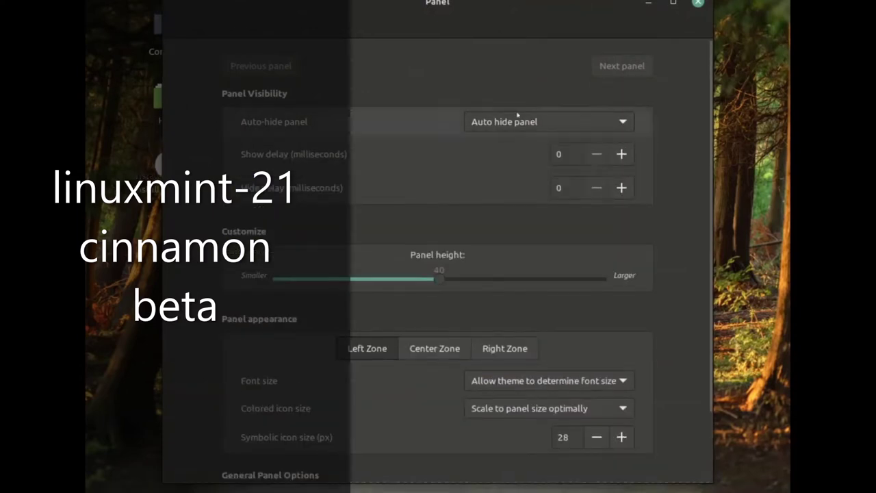
{"action": "left_click", "coordinate": [518, 121]}
{"action": "left_click", "coordinate": [518, 140]}
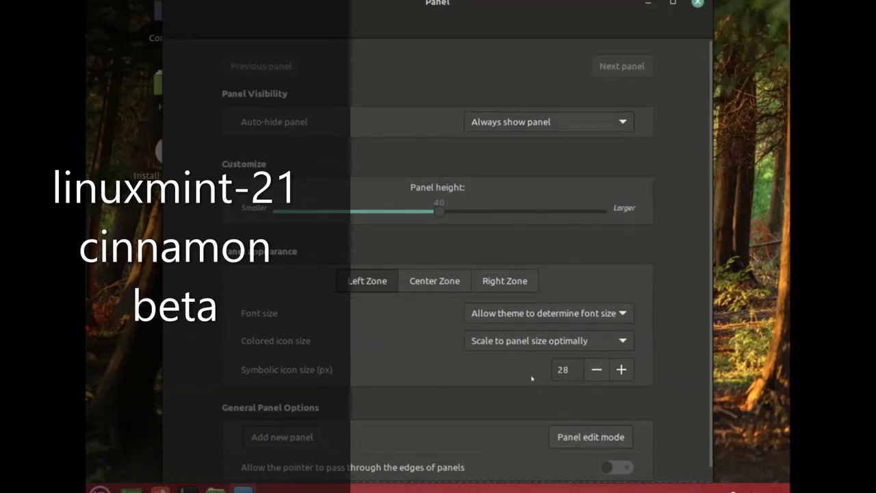
Look over the general panel options, try Panel edit mode and close the panel settings
{"action": "scroll", "coordinate": [532, 378], "scroll_direction": "down", "scroll_amount": 1}
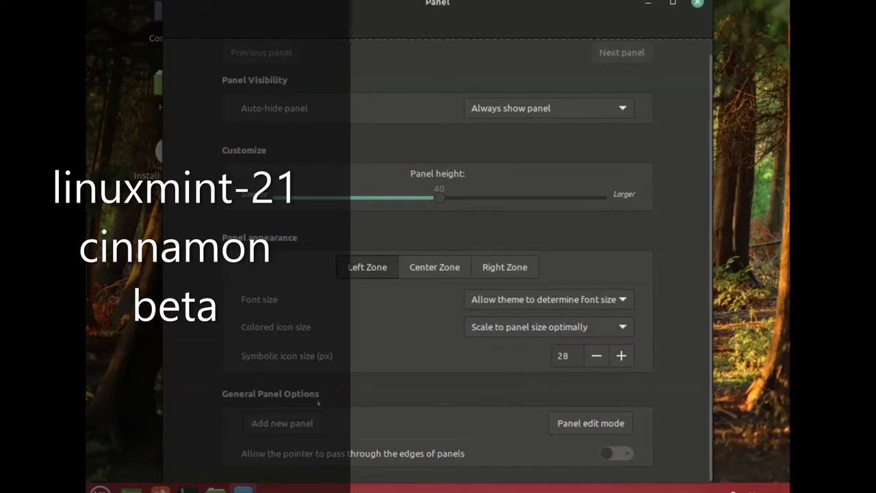
{"action": "left_click", "coordinate": [553, 423]}
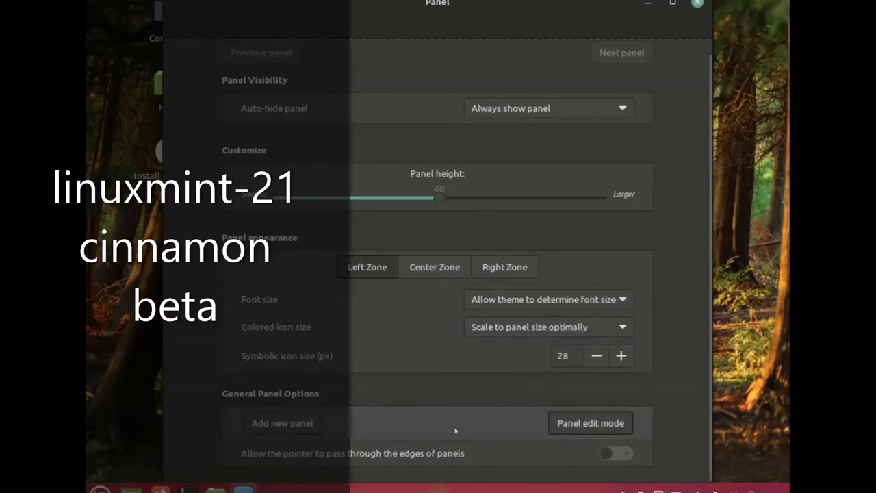
{"action": "left_click", "coordinate": [696, 3]}
Open System Settings, view the desktop and window effects options and return to the settings overview
{"action": "key", "text": "super"}
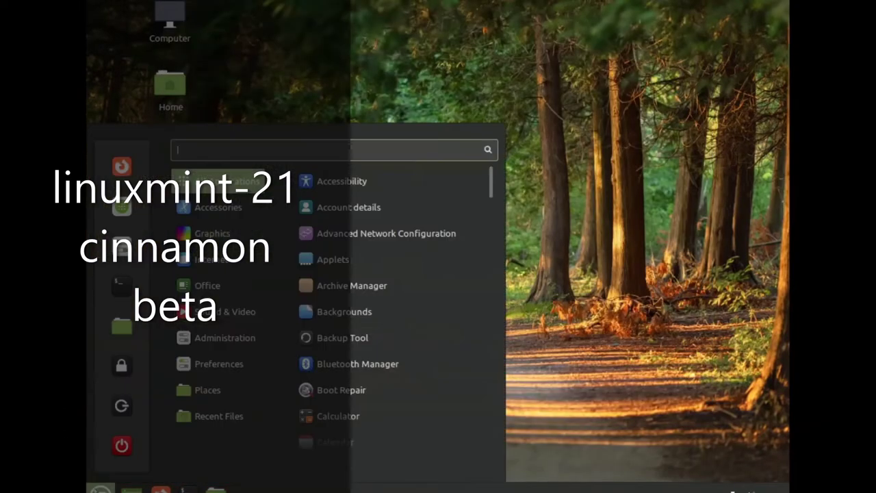
{"action": "left_click", "coordinate": [122, 248]}
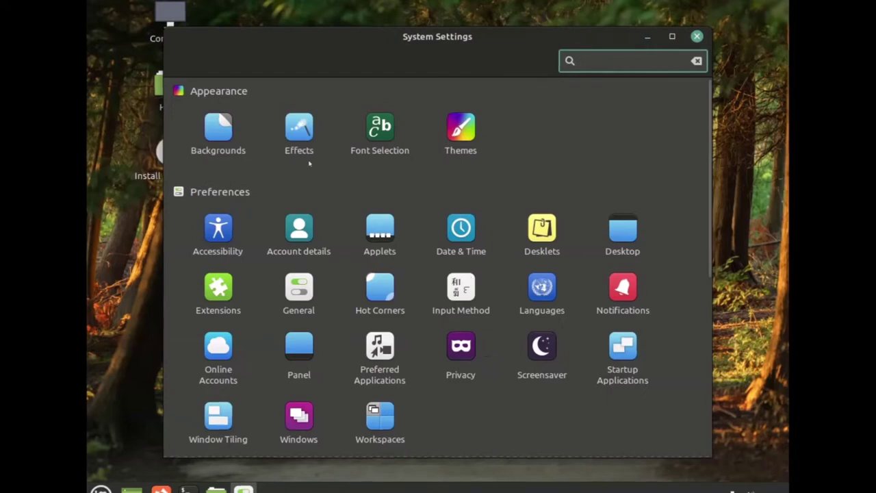
{"action": "left_click", "coordinate": [299, 133]}
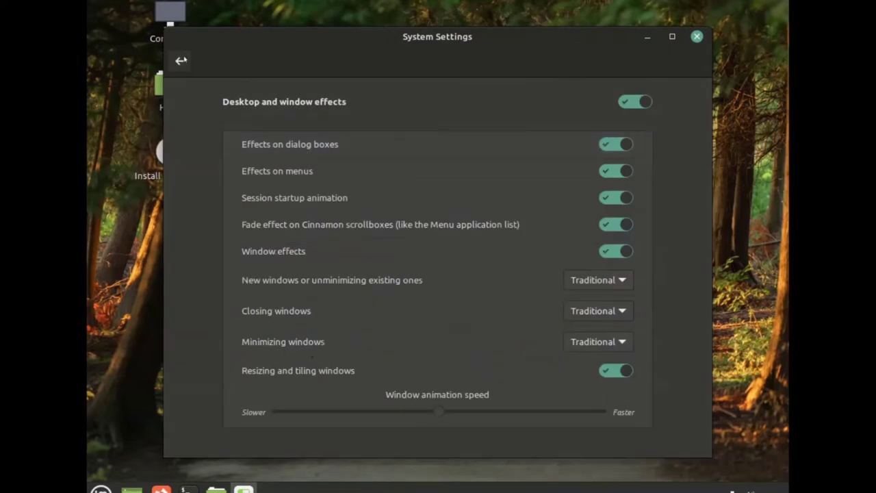
{"action": "key", "text": "BackSpace"}
View the System Info page in the Hardware section and return to the settings overview
{"action": "scroll", "coordinate": [435, 216], "scroll_direction": "down", "scroll_amount": 3}
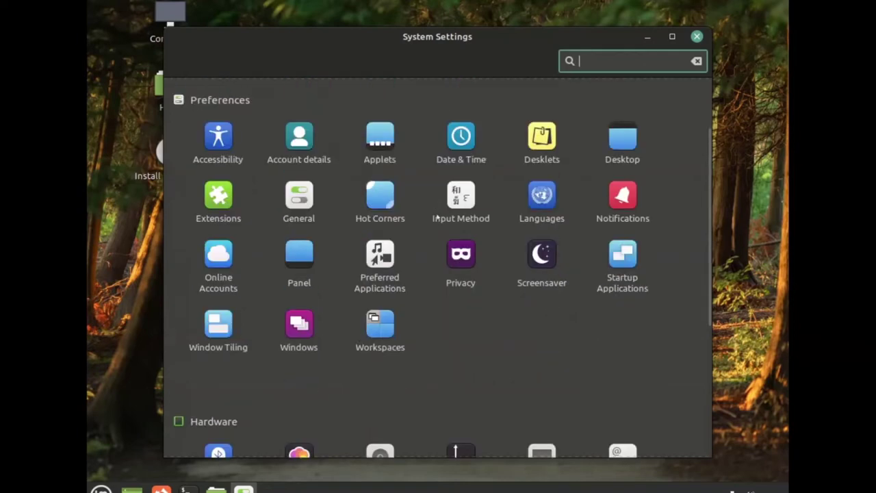
{"action": "scroll", "coordinate": [436, 216], "scroll_direction": "down", "scroll_amount": 5}
{"action": "left_click", "coordinate": [622, 290]}
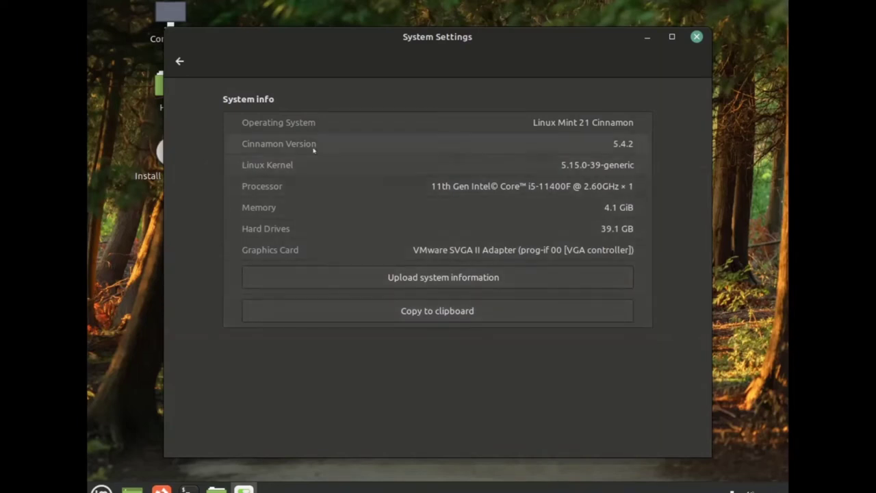
{"action": "left_click", "coordinate": [179, 61]}
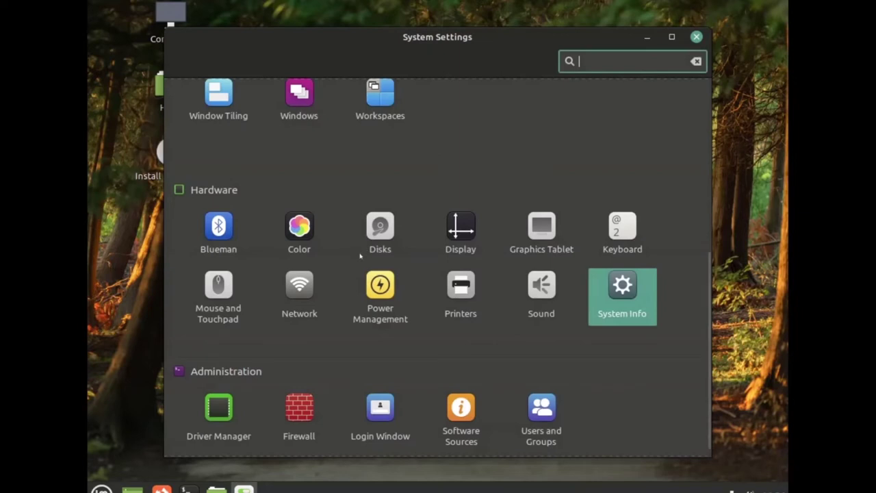
Open Software Sources from the Administration section, then close the duplicate Software Sources window and System Settings
{"action": "left_click", "coordinate": [443, 409]}
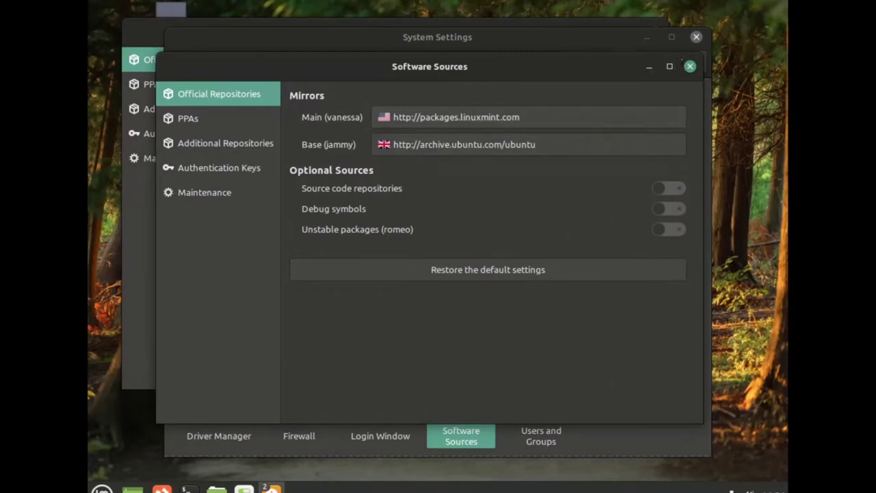
{"action": "left_click", "coordinate": [689, 67]}
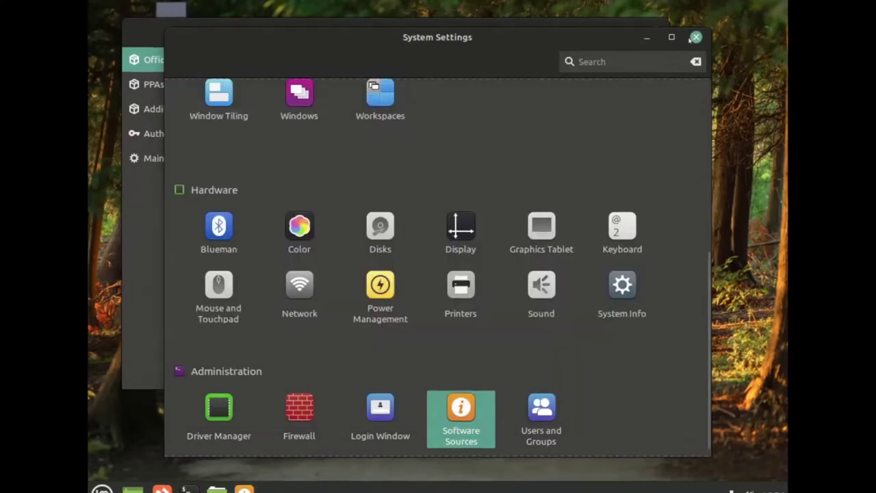
{"action": "left_click", "coordinate": [696, 37]}
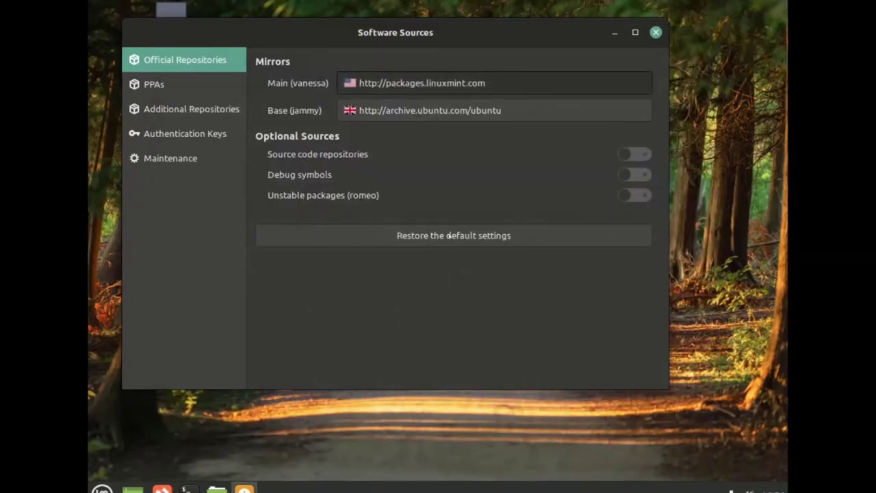
{"action": "left_click", "coordinate": [458, 82]}
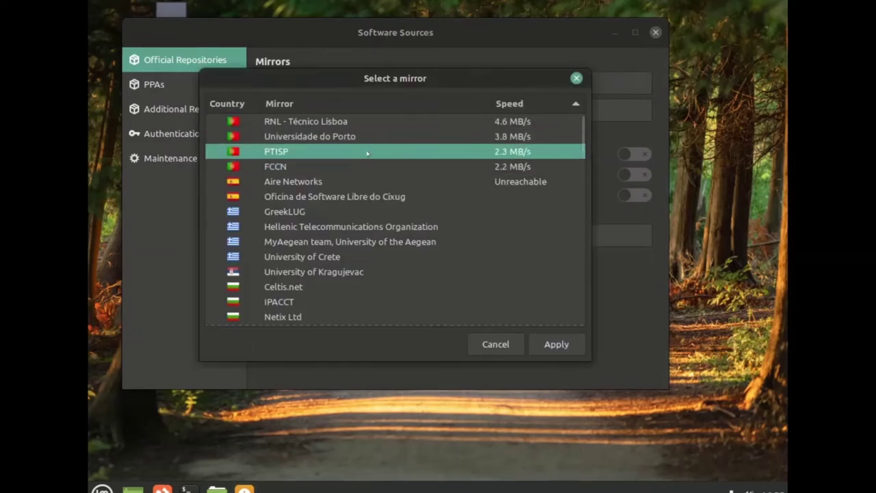
{"action": "left_click", "coordinate": [537, 344]}
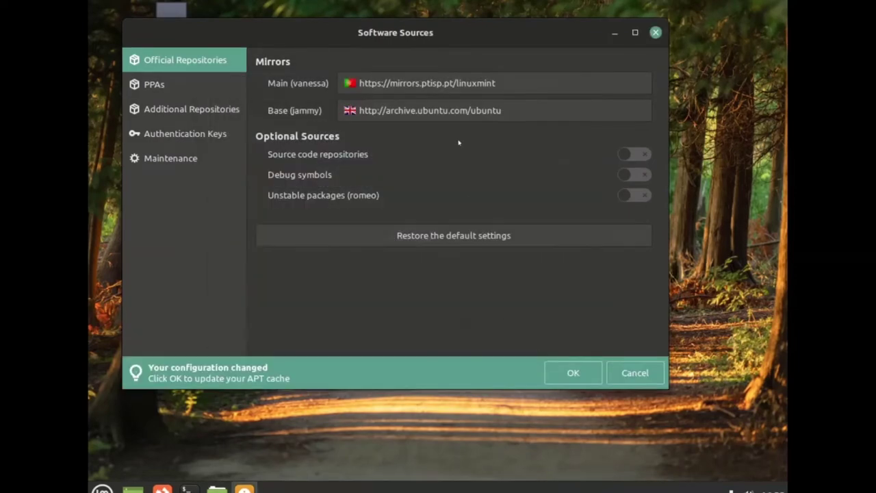
{"action": "left_click", "coordinate": [450, 115]}
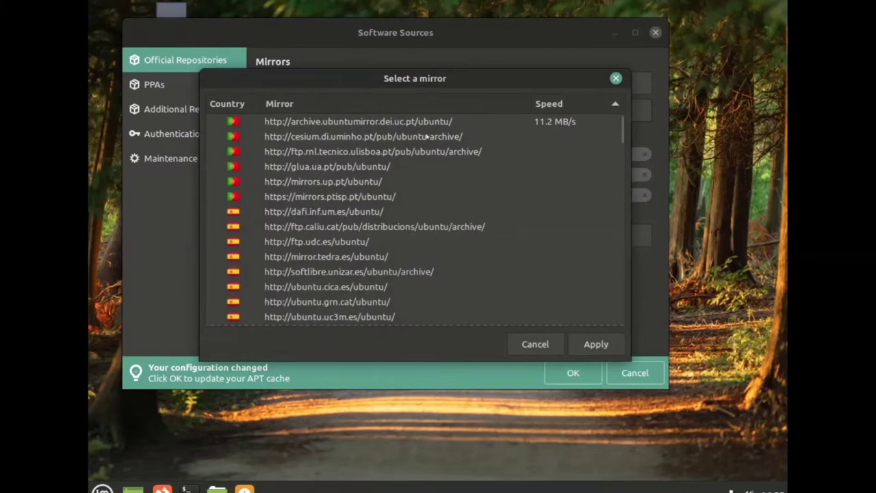
{"action": "left_click", "coordinate": [439, 136]}
{"action": "left_click", "coordinate": [571, 347]}
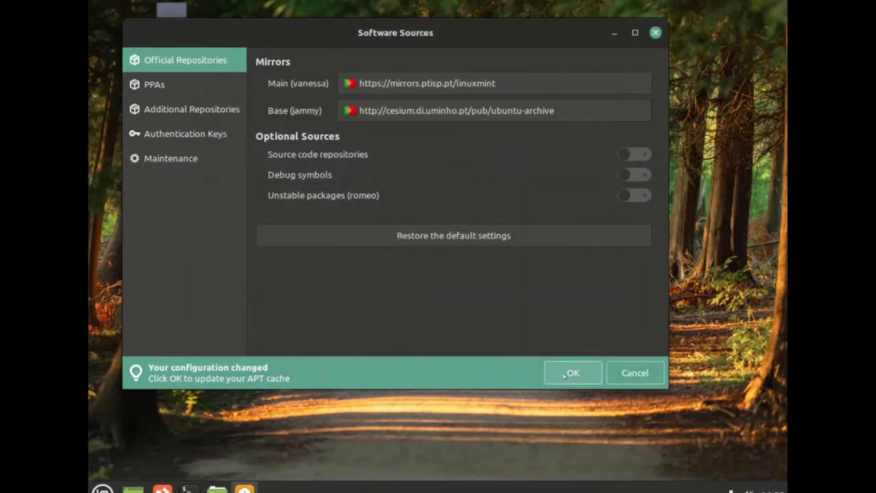
{"action": "left_click", "coordinate": [556, 373]}
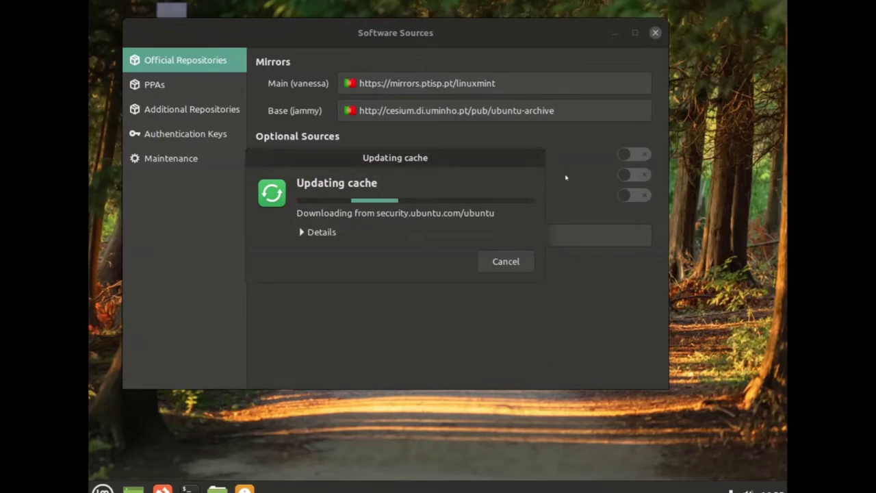
Launch Firefox from the Internet applications, view a new tab and close the Firefox Privacy Notice tab
{"action": "key", "text": "super"}
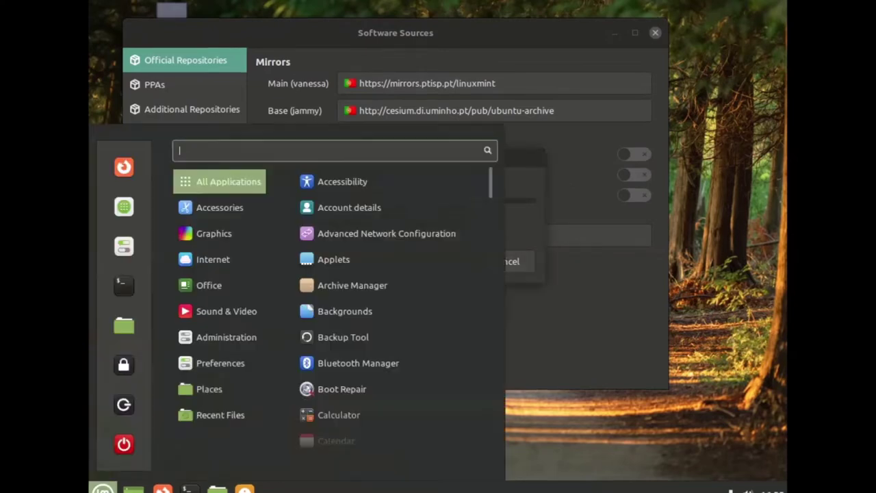
{"action": "mouse_move", "coordinate": [194, 286]}
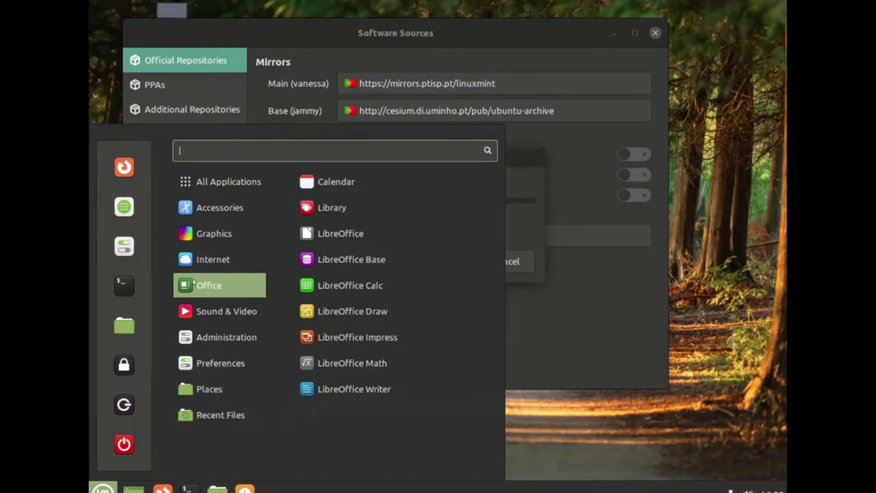
{"action": "mouse_move", "coordinate": [255, 348]}
{"action": "mouse_move", "coordinate": [250, 261]}
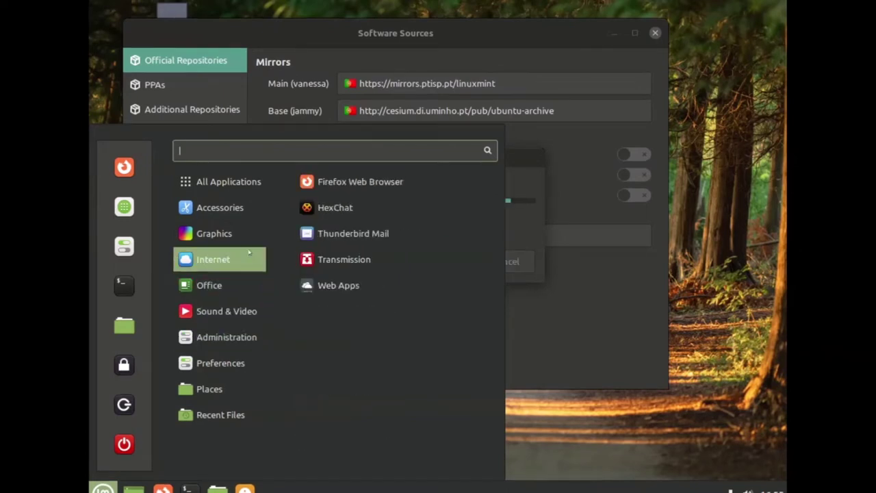
{"action": "left_click", "coordinate": [325, 182]}
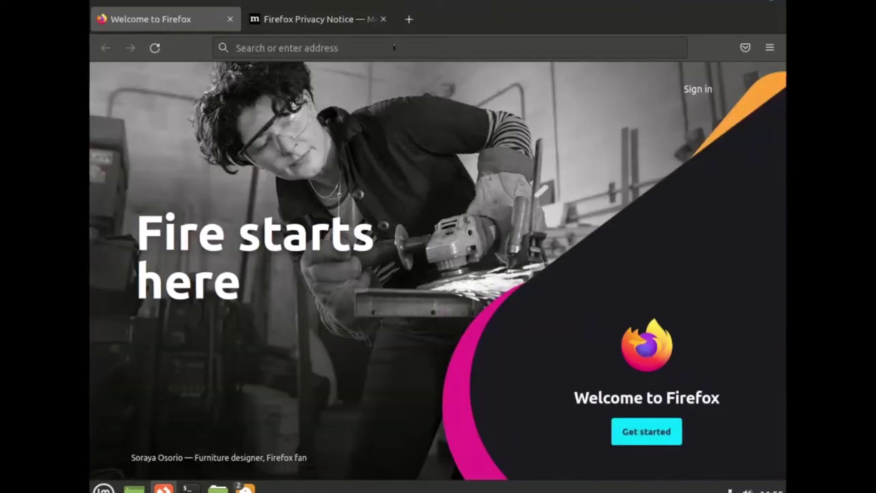
{"action": "left_click", "coordinate": [407, 19]}
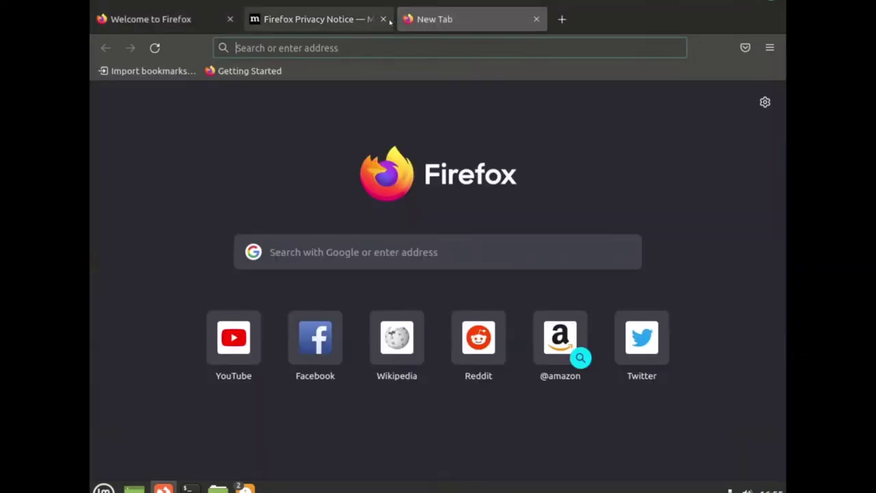
{"action": "left_click", "coordinate": [382, 19]}
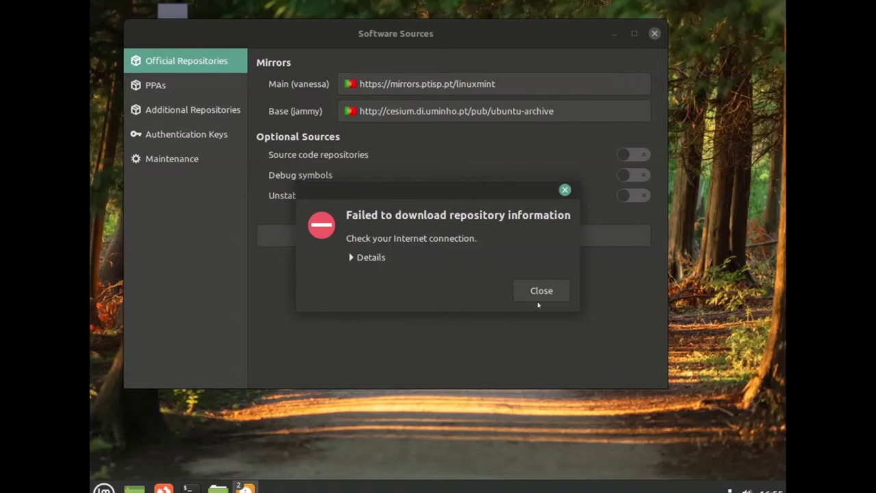
Dismiss the repository download error, view the PPAs page and close Software Sources
{"action": "left_click", "coordinate": [538, 298]}
{"action": "left_click", "coordinate": [166, 79]}
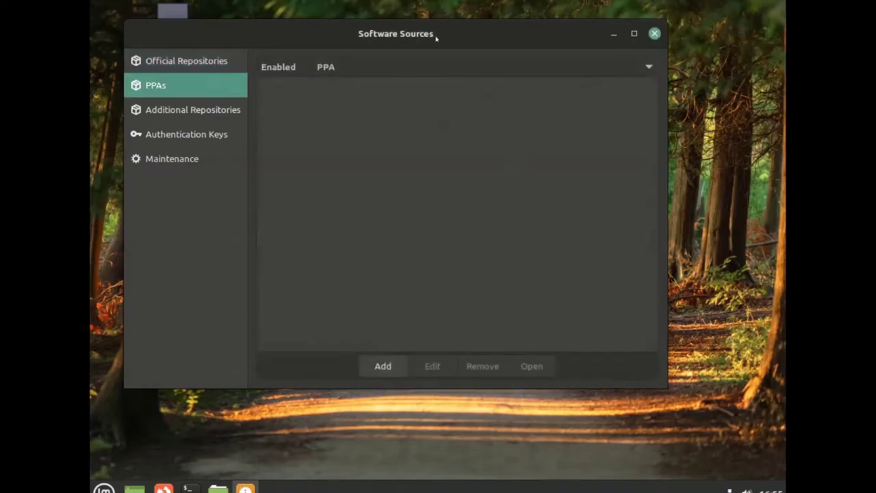
{"action": "left_click", "coordinate": [654, 32]}
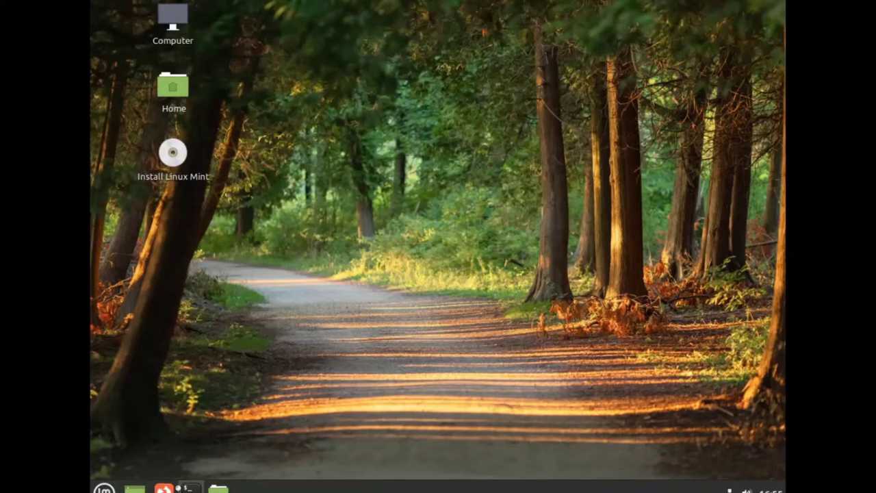
Open a terminal window to view it and close it again
{"action": "left_click", "coordinate": [191, 487]}
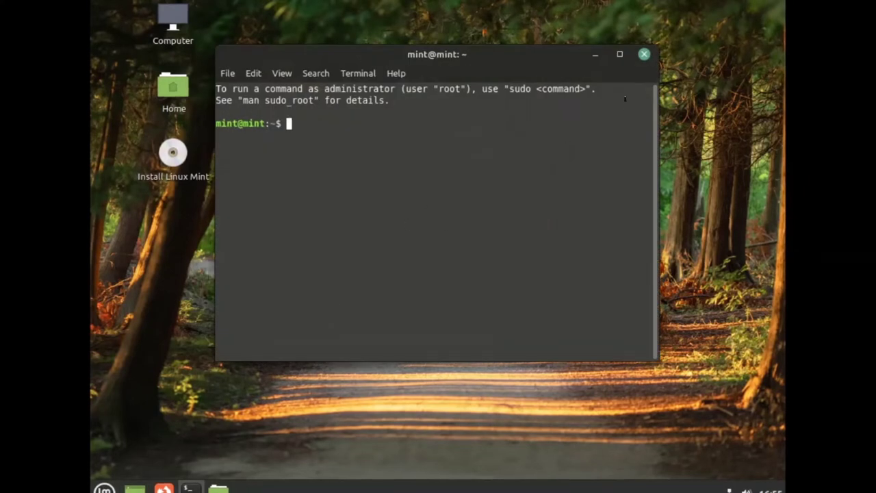
{"action": "left_click", "coordinate": [643, 54]}
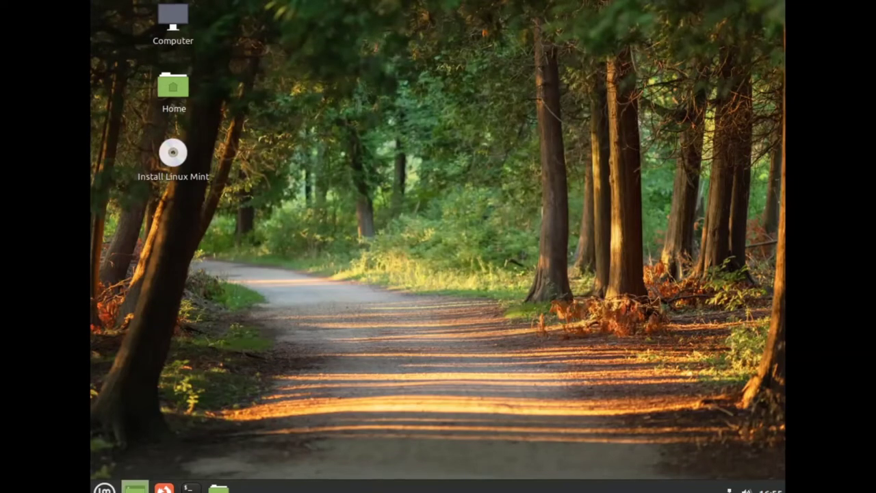
Browse the Administration and Preferences applications, open Extensions from Preferences to view it and close the window
{"action": "left_click", "coordinate": [104, 488]}
{"action": "mouse_move", "coordinate": [255, 369]}
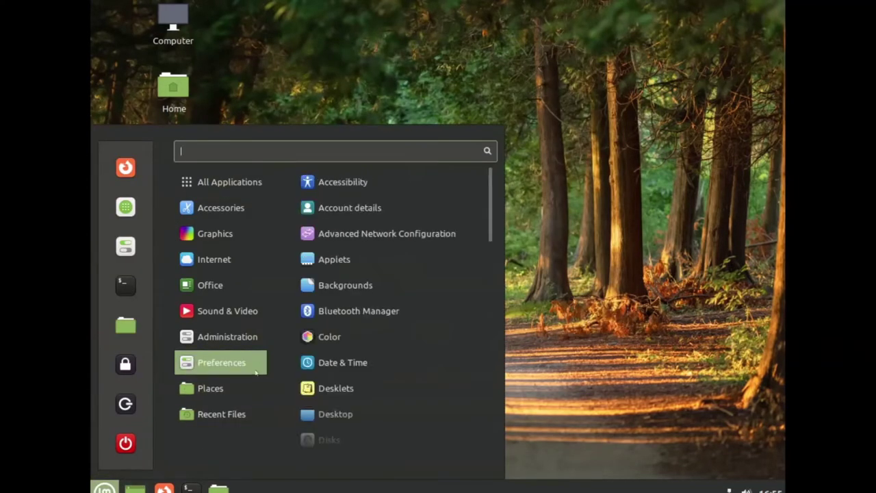
{"action": "mouse_move", "coordinate": [247, 345]}
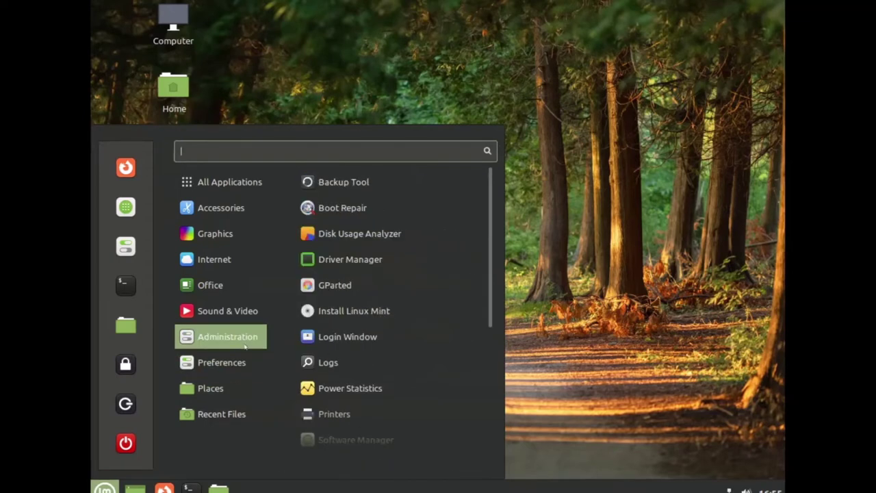
{"action": "scroll", "coordinate": [356, 323], "scroll_direction": "down", "scroll_amount": 1}
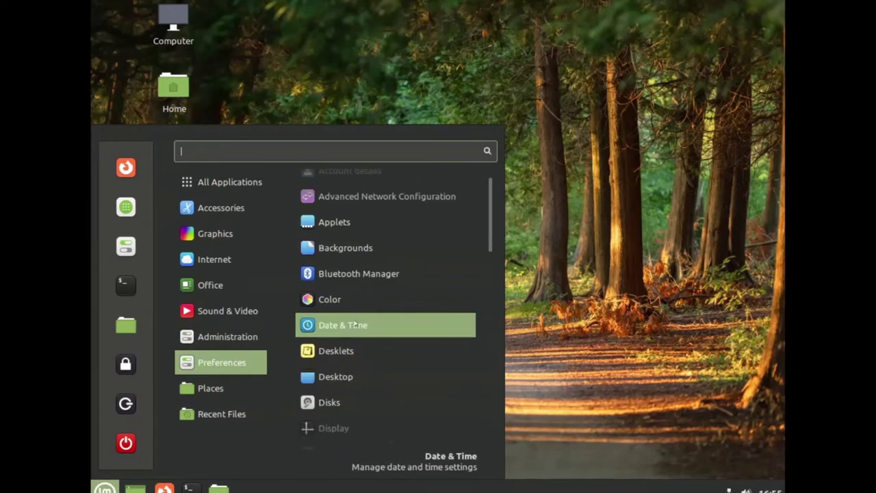
{"action": "scroll", "coordinate": [356, 323], "scroll_direction": "down", "scroll_amount": 1}
{"action": "scroll", "coordinate": [354, 326], "scroll_direction": "down", "scroll_amount": 1}
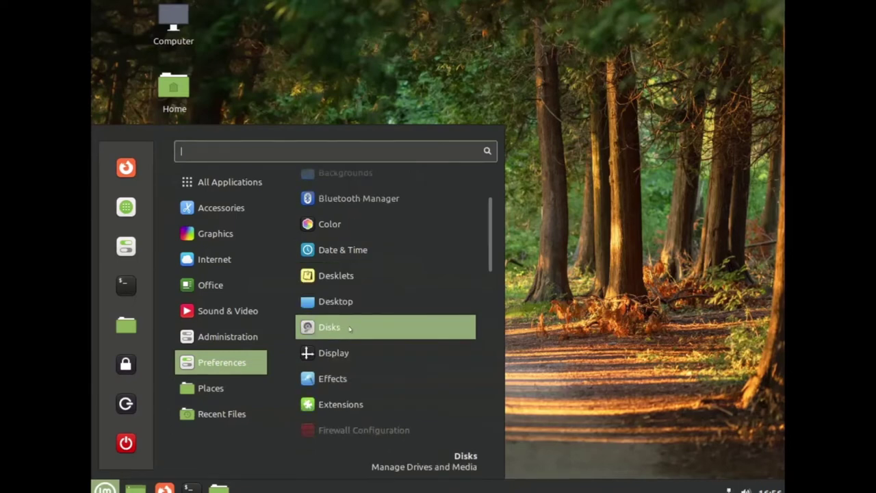
{"action": "left_click", "coordinate": [329, 404]}
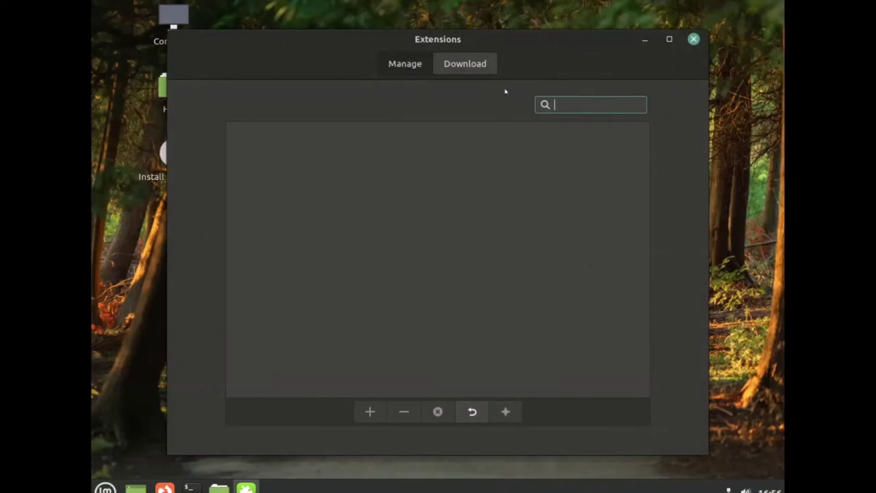
{"action": "left_click", "coordinate": [693, 39]}
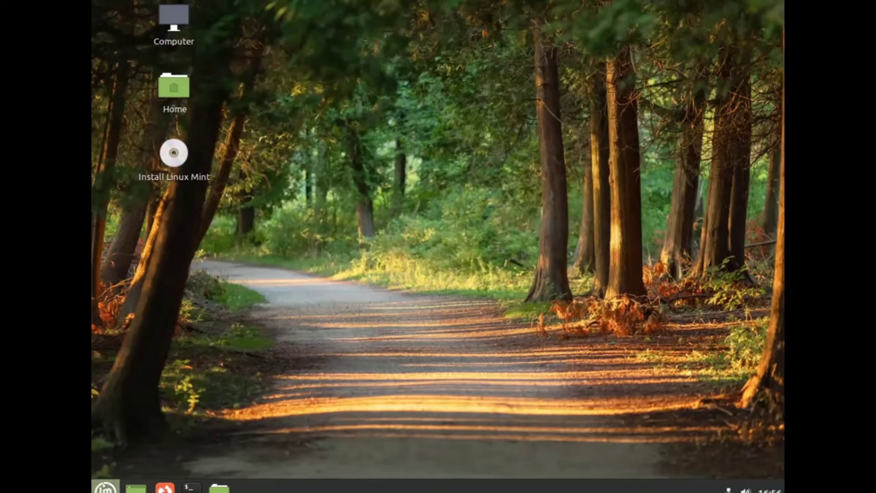
Launch the Celluloid media player from the full application list, view its window and close it
{"action": "left_click", "coordinate": [104, 488]}
{"action": "scroll", "coordinate": [410, 431], "scroll_direction": "down", "scroll_amount": 3}
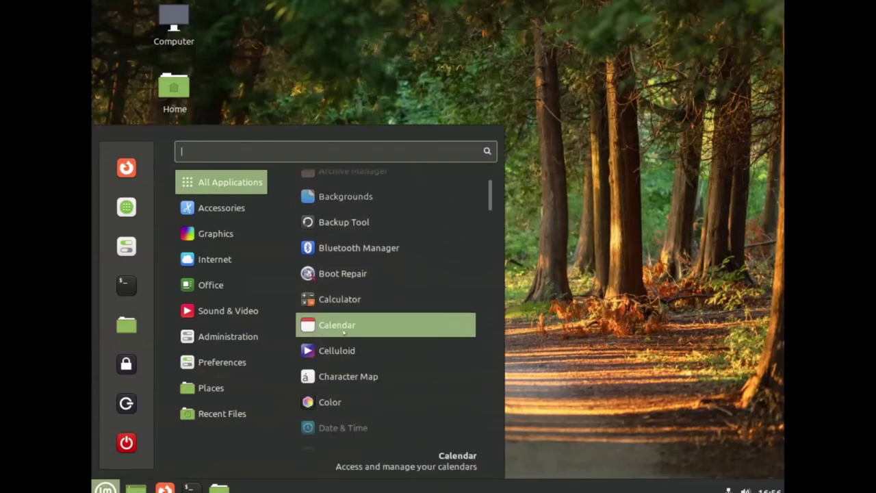
{"action": "left_click", "coordinate": [408, 349]}
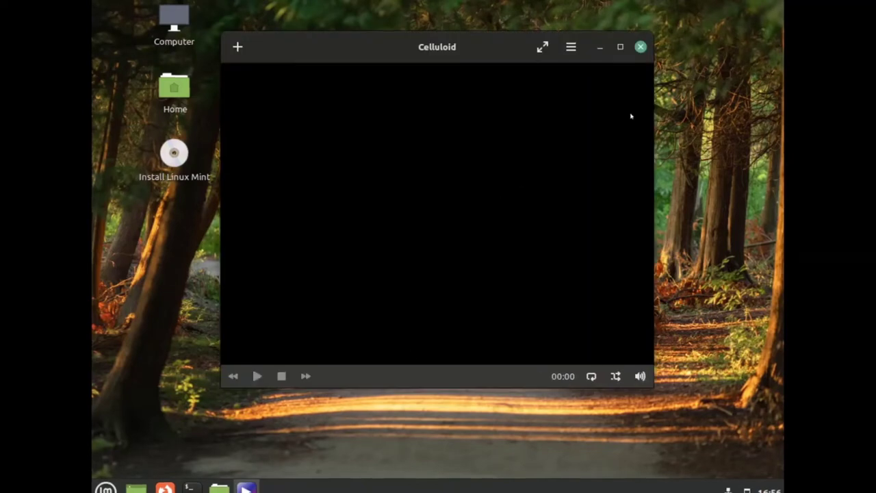
{"action": "left_click", "coordinate": [641, 47]}
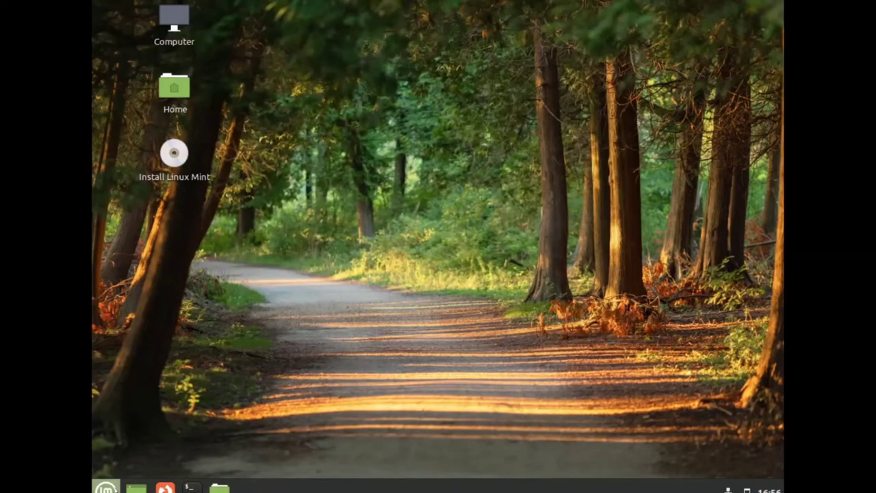
Launch Calculator from the full application list and calculate 6÷6 in Basic mode
{"action": "left_click", "coordinate": [106, 488]}
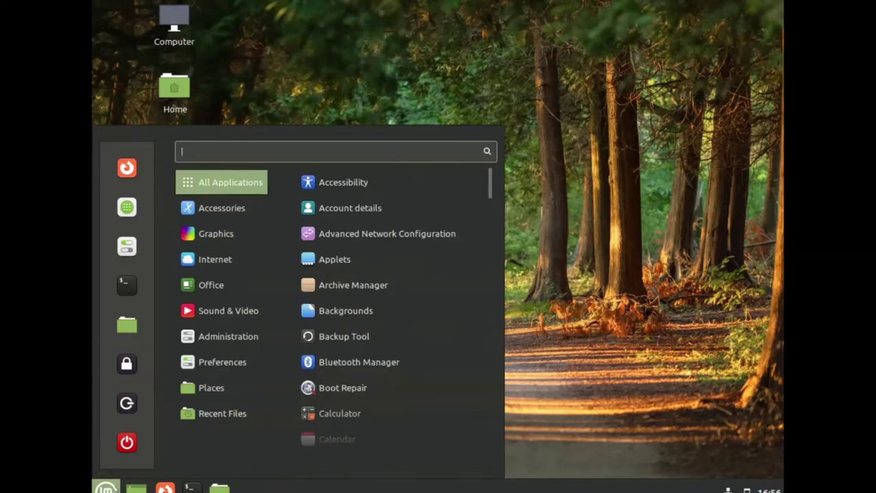
{"action": "scroll", "coordinate": [322, 400], "scroll_direction": "down", "scroll_amount": 2}
{"action": "left_click", "coordinate": [336, 369]}
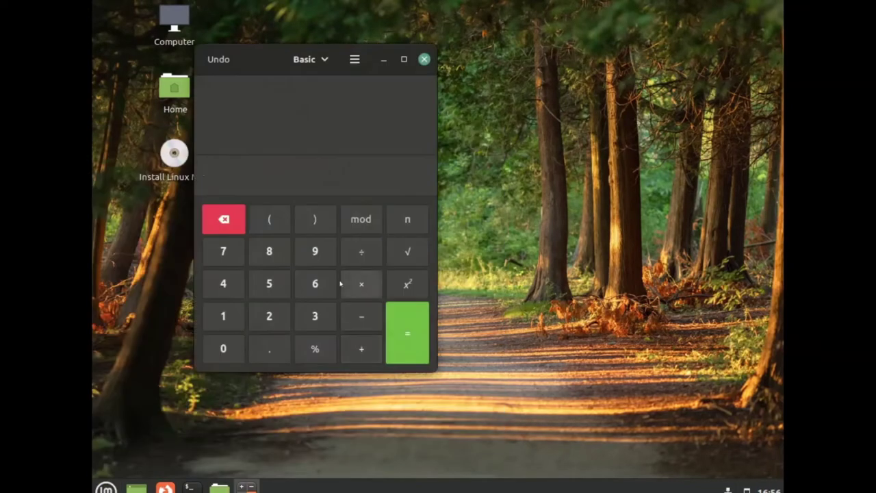
{"action": "left_click", "coordinate": [314, 283]}
{"action": "left_click", "coordinate": [352, 256]}
{"action": "left_click", "coordinate": [315, 284]}
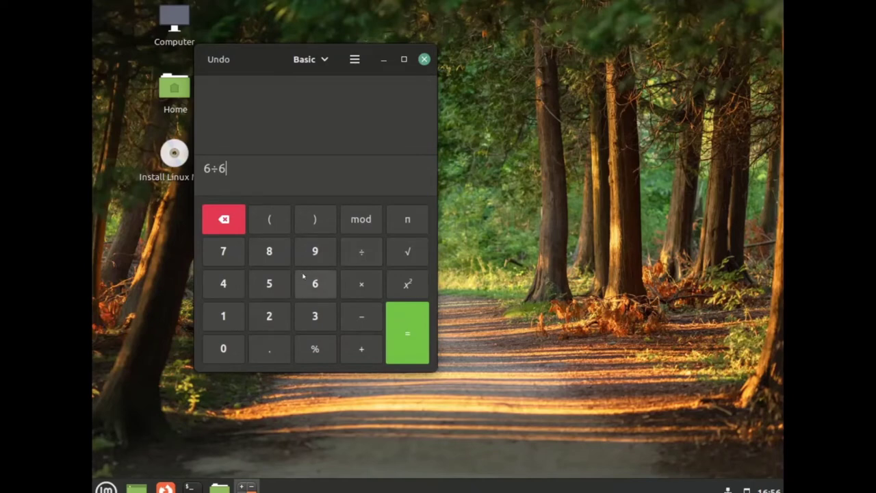
{"action": "left_click", "coordinate": [404, 331]}
Enter and evaluate 336 and 3158 in the calculator, and close it
{"action": "left_click", "coordinate": [314, 316]}
{"action": "left_click", "coordinate": [314, 316]}
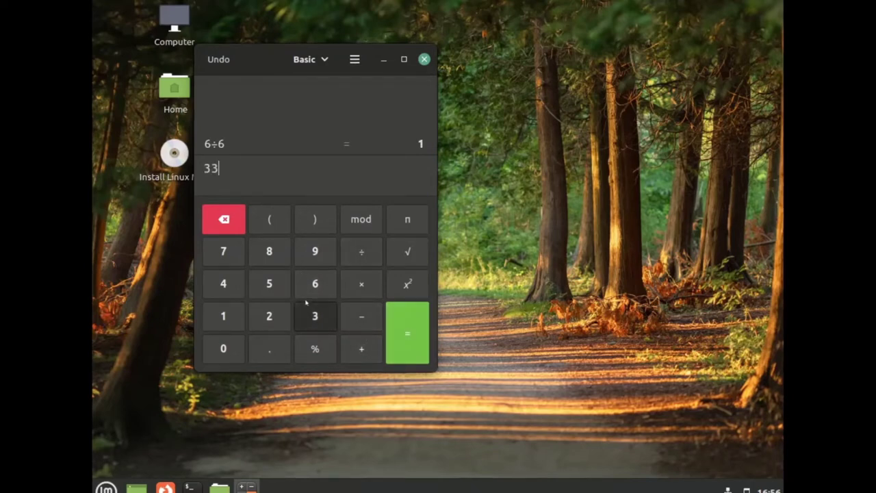
{"action": "left_click", "coordinate": [315, 283]}
{"action": "left_click", "coordinate": [390, 351]}
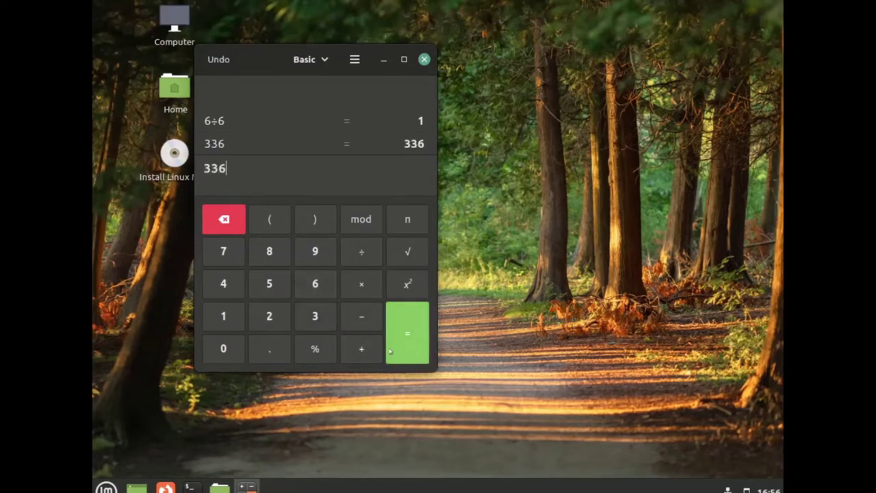
{"action": "left_click", "coordinate": [317, 321]}
{"action": "left_click", "coordinate": [223, 316]}
{"action": "left_click", "coordinate": [264, 282]}
{"action": "left_click", "coordinate": [266, 255]}
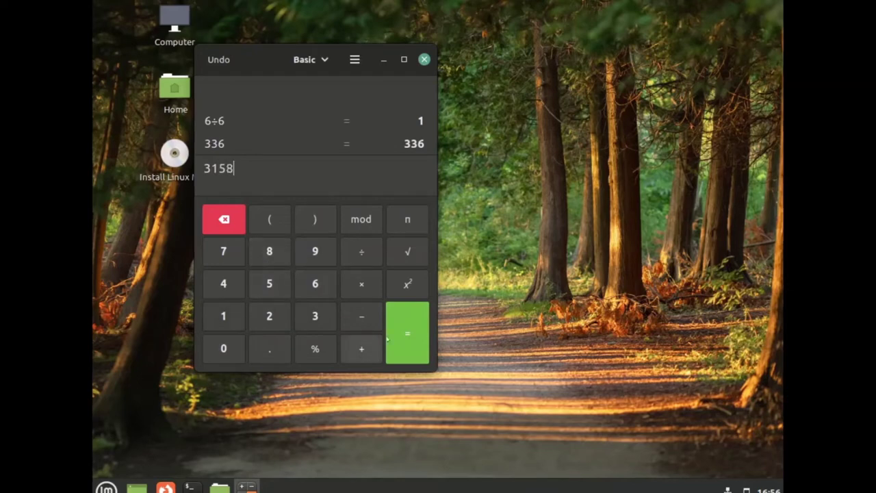
{"action": "left_click", "coordinate": [400, 326]}
{"action": "left_click", "coordinate": [423, 60]}
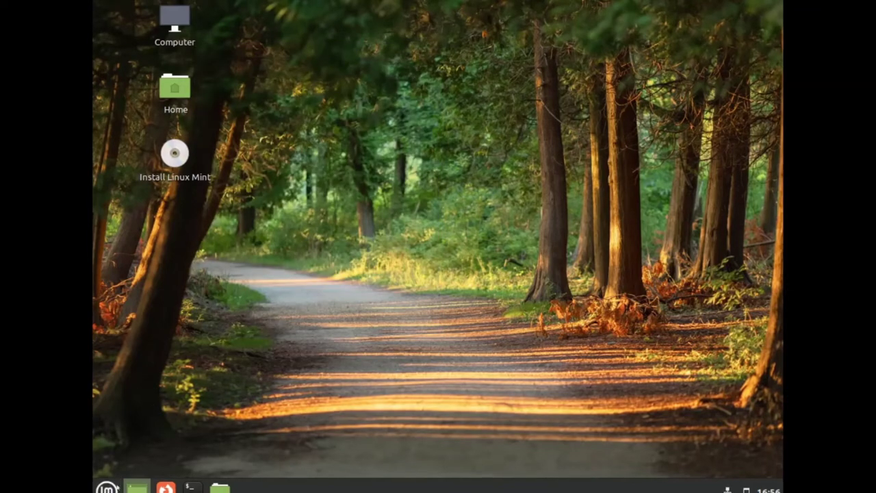
Browse the Accessories, Graphics, Internet and Office applications and launch LibreOffice from the Office category
{"action": "left_click", "coordinate": [107, 487]}
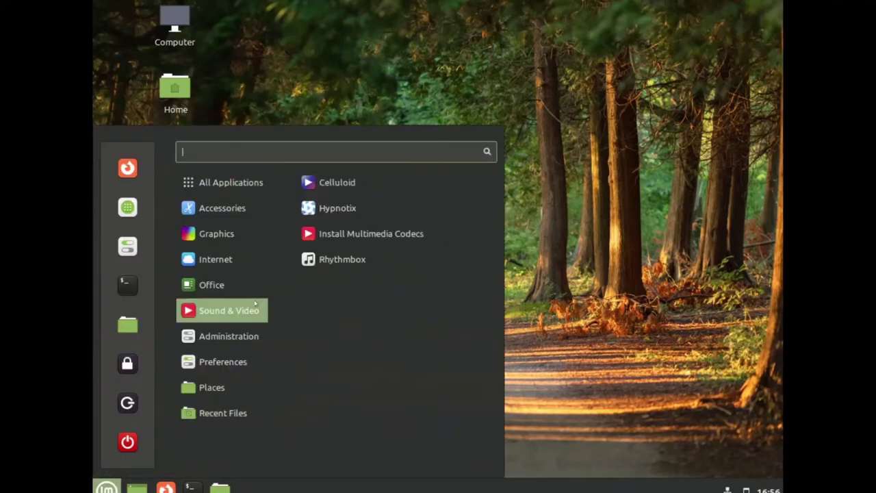
{"action": "mouse_move", "coordinate": [226, 233]}
{"action": "mouse_move", "coordinate": [226, 209]}
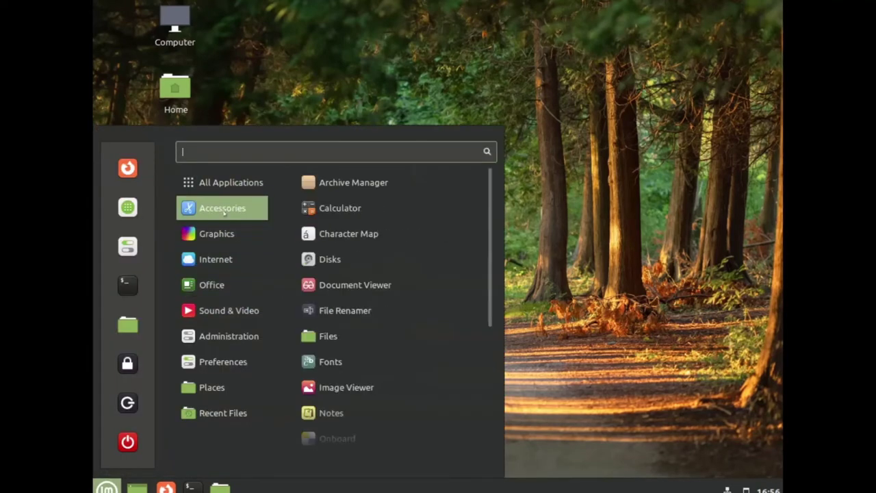
{"action": "scroll", "coordinate": [362, 251], "scroll_direction": "down", "scroll_amount": 1}
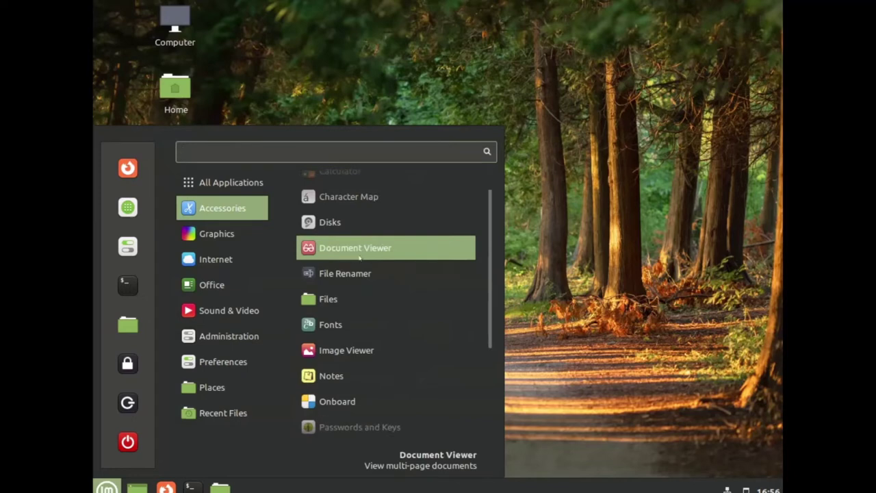
{"action": "mouse_move", "coordinate": [254, 234]}
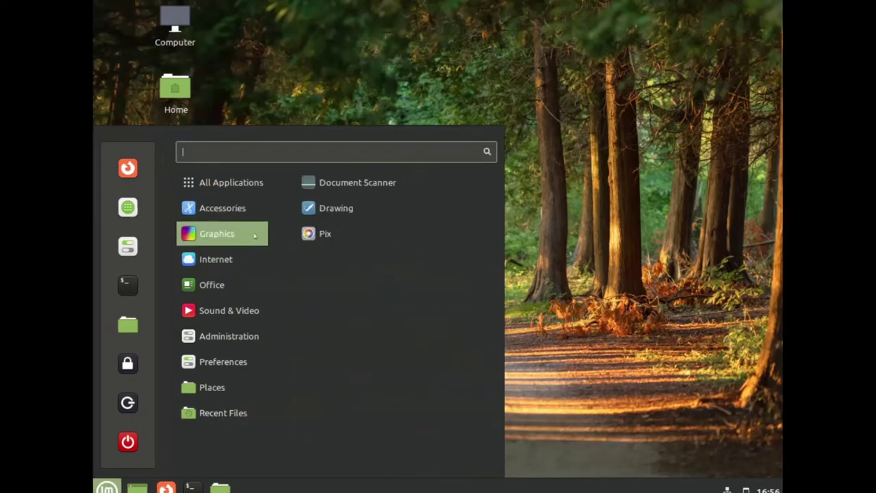
{"action": "mouse_move", "coordinate": [227, 260]}
{"action": "mouse_move", "coordinate": [219, 275]}
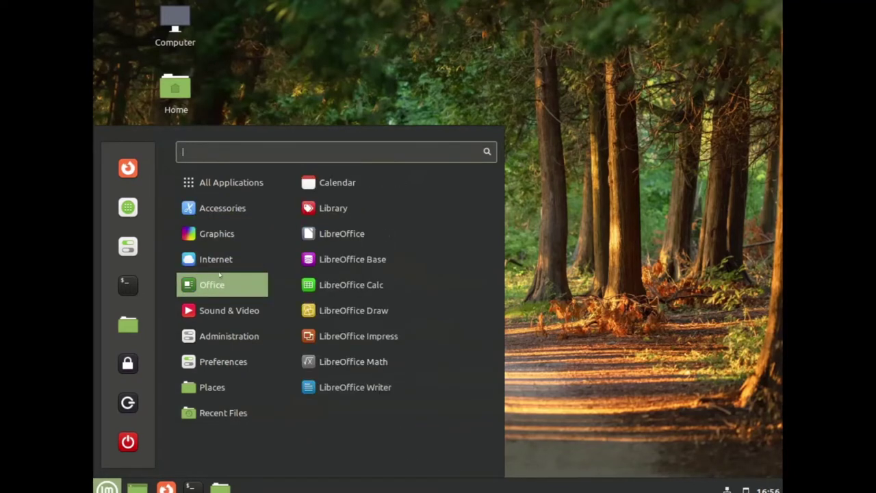
{"action": "left_click", "coordinate": [315, 236]}
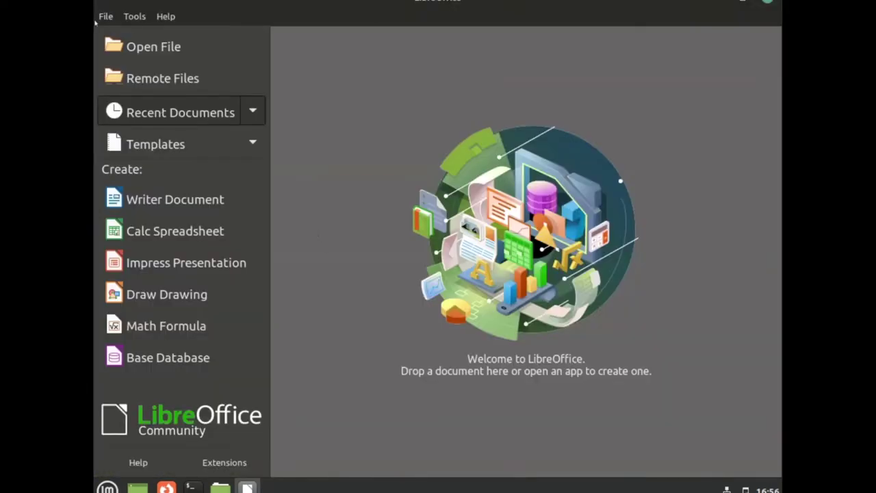
Create a new presentation in LibreOffice and dismiss the template selection without choosing a template
{"action": "left_click", "coordinate": [104, 17]}
{"action": "mouse_move", "coordinate": [130, 37]}
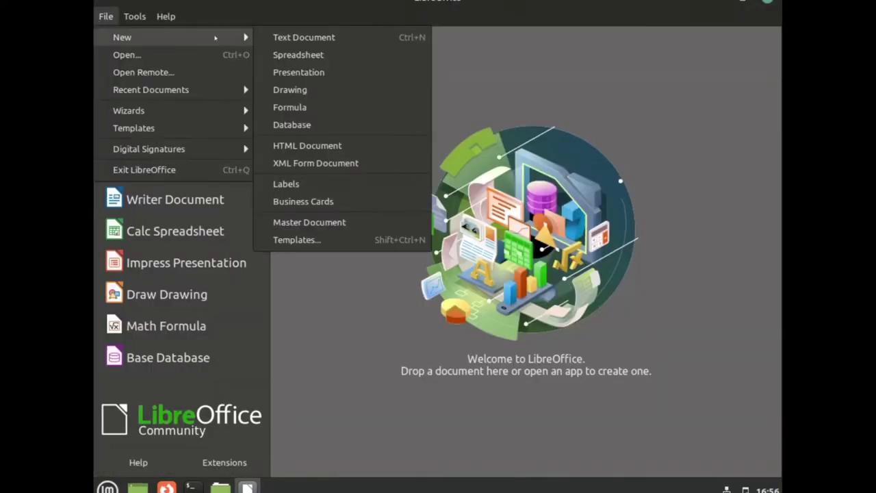
{"action": "left_click", "coordinate": [312, 72]}
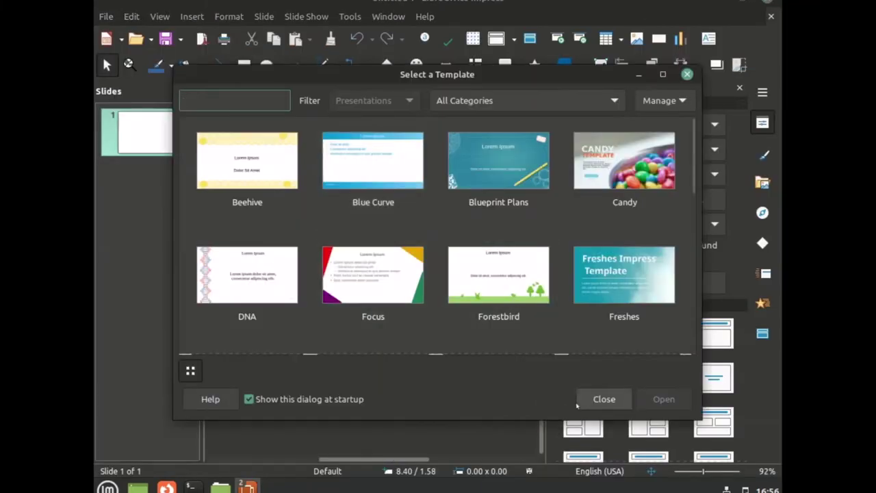
{"action": "left_click", "coordinate": [604, 399]}
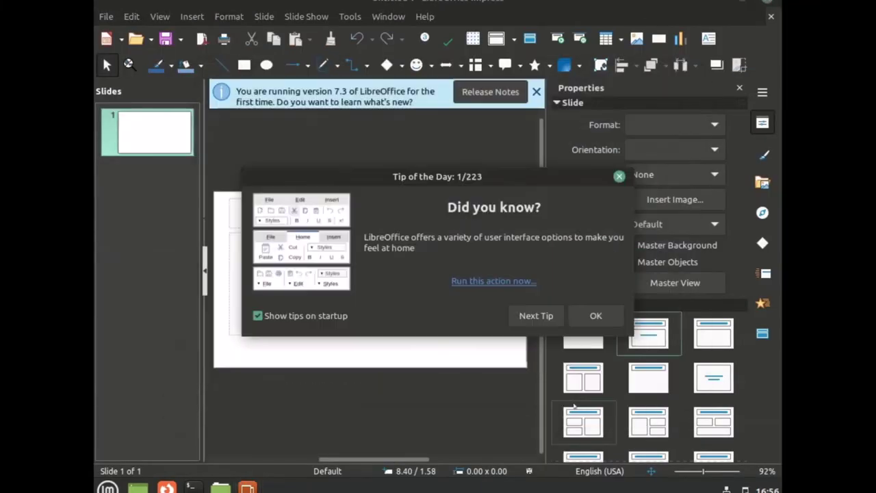
Dismiss the startup tip, apply the blank layout to the slide, and close the presentation without saving
{"action": "left_click", "coordinate": [594, 316]}
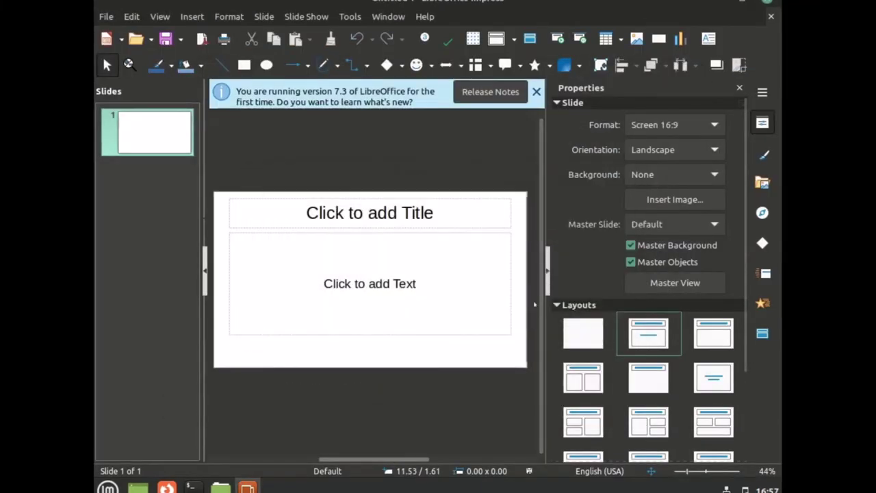
{"action": "left_click", "coordinate": [602, 334]}
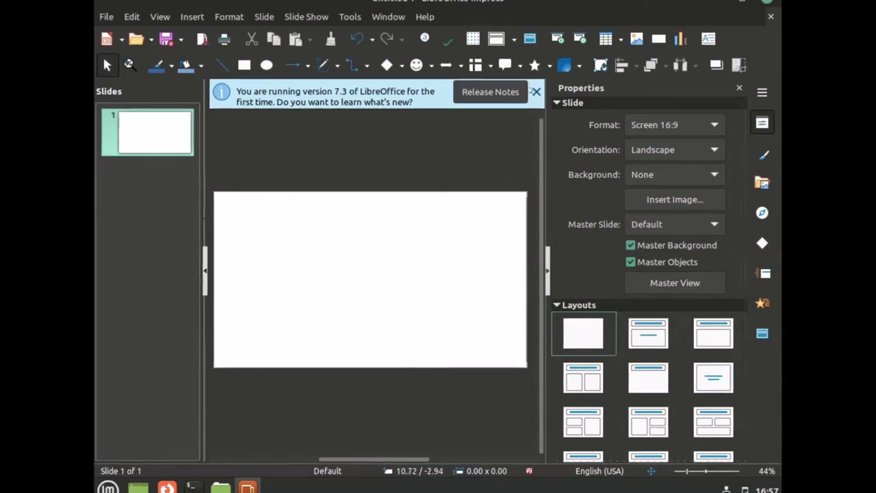
{"action": "left_click", "coordinate": [535, 91]}
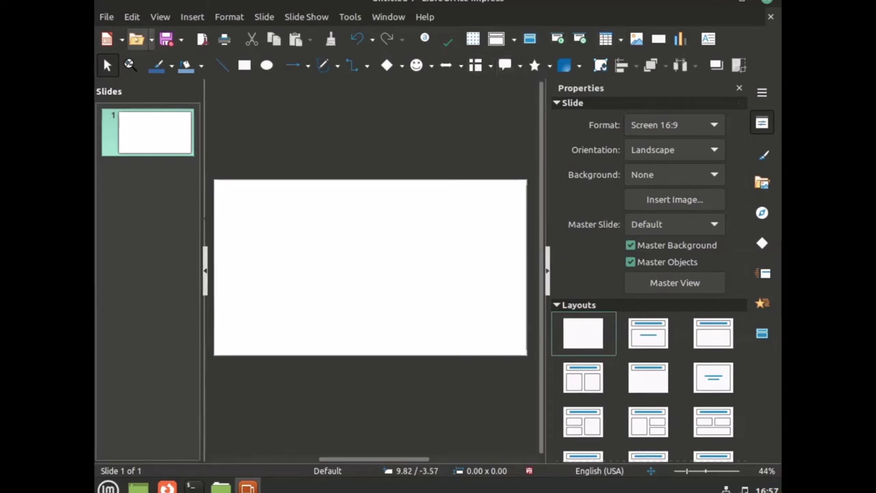
{"action": "left_click", "coordinate": [770, 16]}
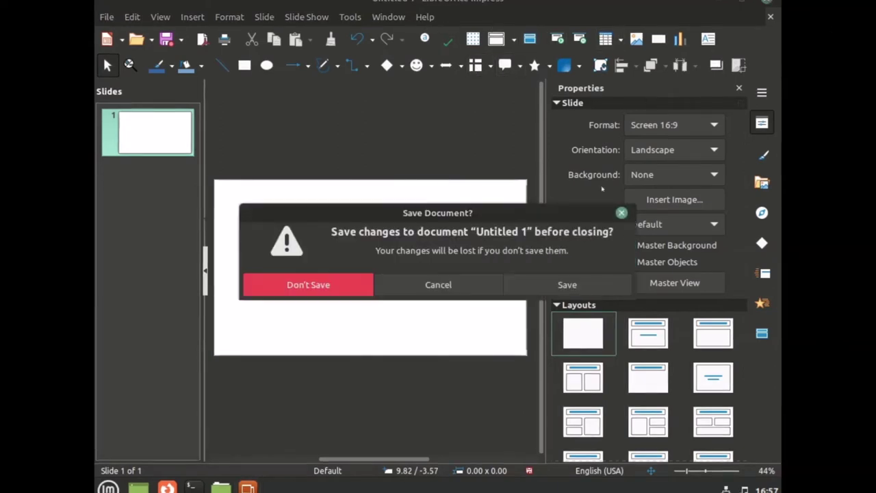
{"action": "left_click", "coordinate": [336, 285]}
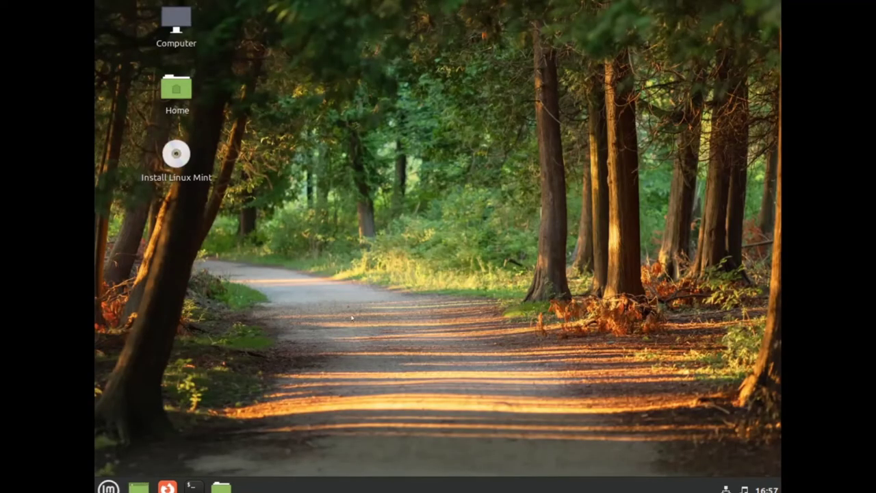
Browse the Preferences and Administration applications and launch Install Linux Mint
{"action": "left_click", "coordinate": [108, 486]}
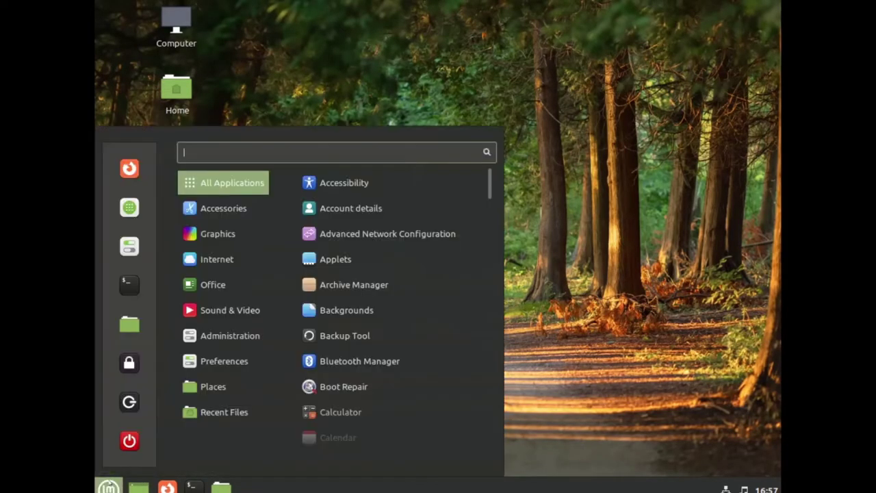
{"action": "mouse_move", "coordinate": [224, 360]}
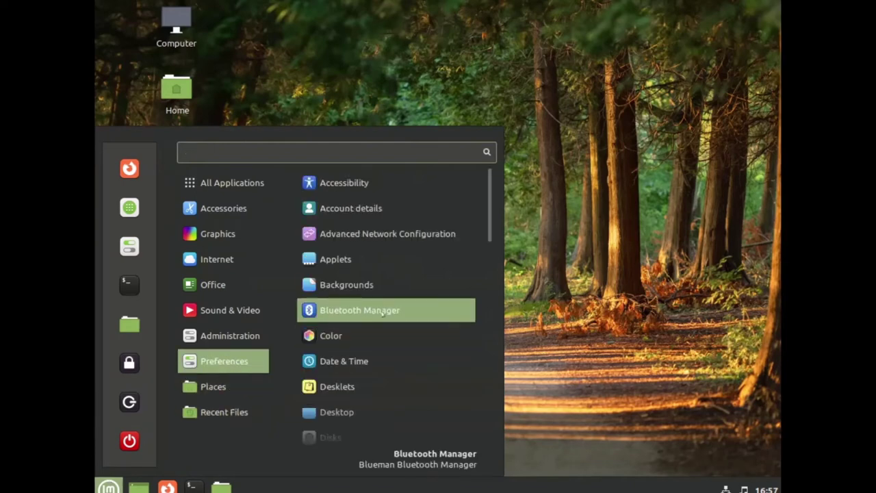
{"action": "scroll", "coordinate": [381, 317], "scroll_direction": "down", "scroll_amount": 1}
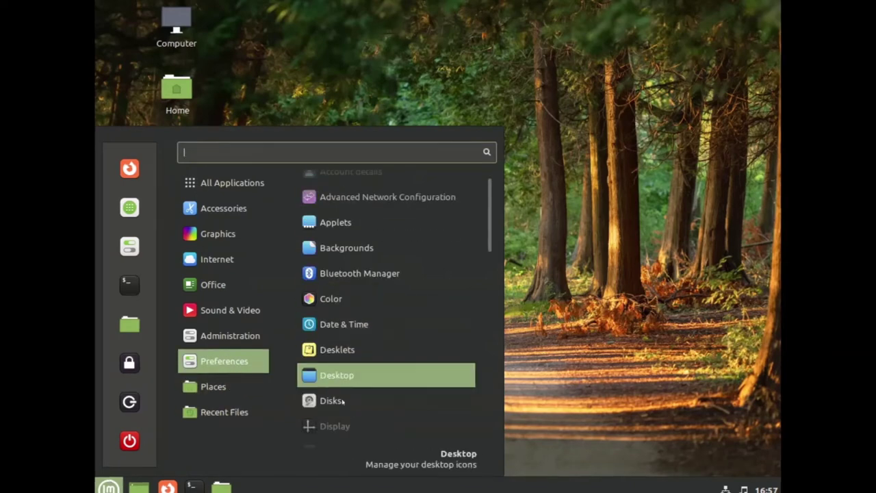
{"action": "mouse_move", "coordinate": [230, 336]}
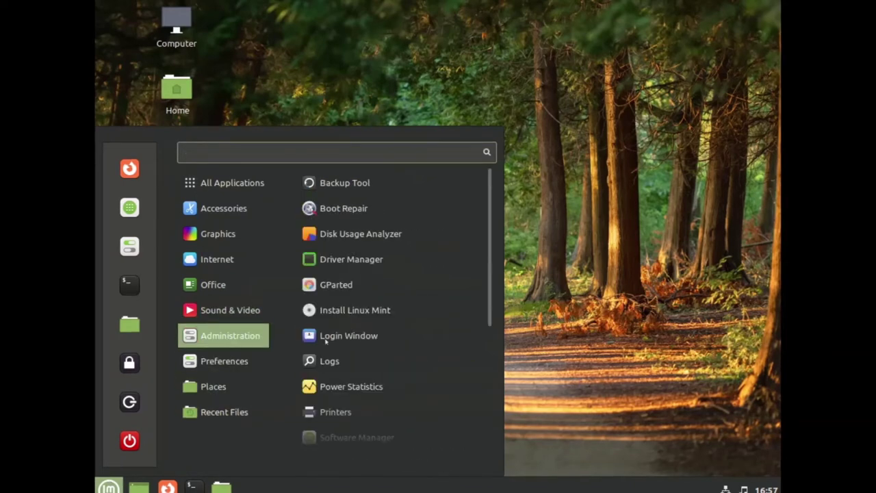
{"action": "left_click", "coordinate": [391, 310]}
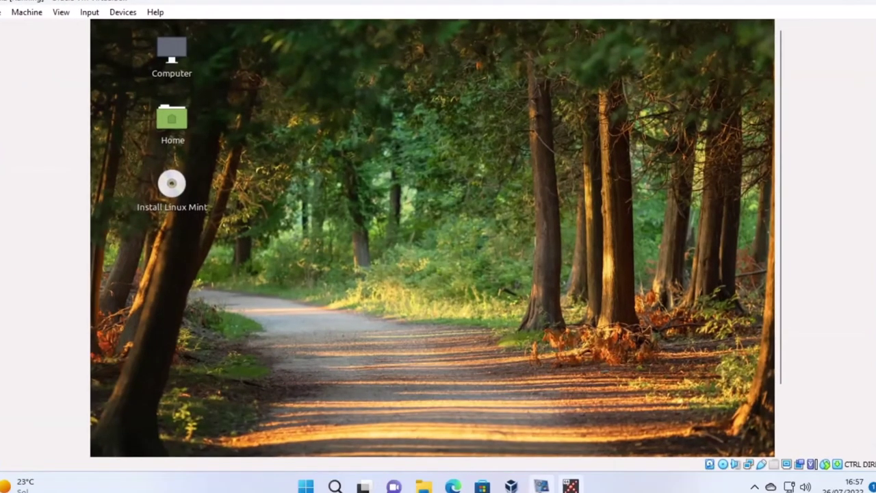
{"action": "left_click", "coordinate": [541, 486]}
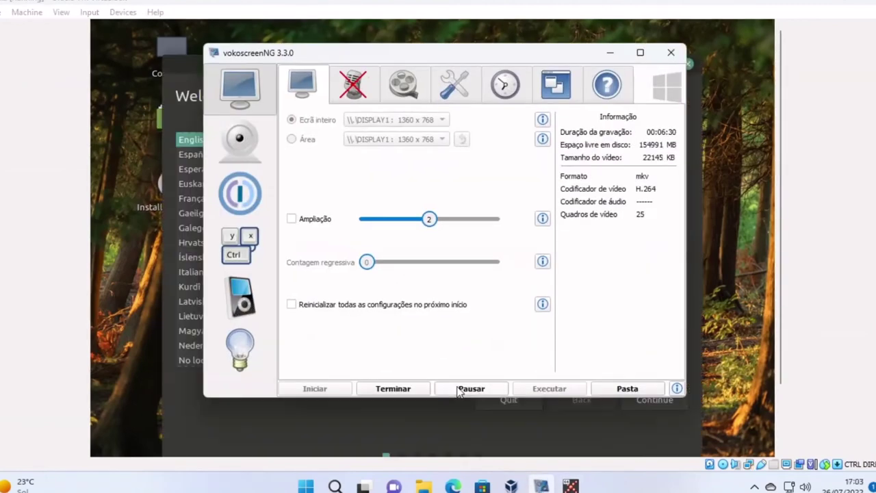
{"action": "left_click", "coordinate": [609, 52]}
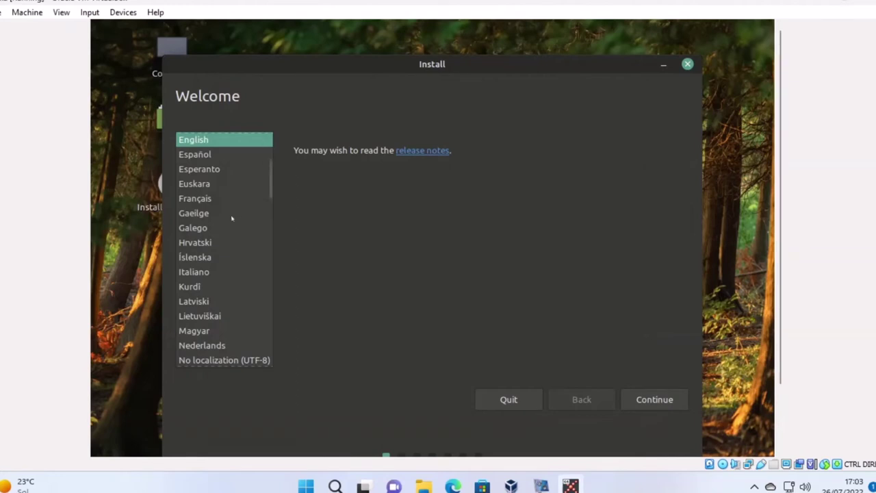
Choose Português as the installation language and continue through the installer's first pages
{"action": "scroll", "coordinate": [226, 219], "scroll_direction": "down", "scroll_amount": 8}
{"action": "scroll", "coordinate": [223, 223], "scroll_direction": "down", "scroll_amount": 6}
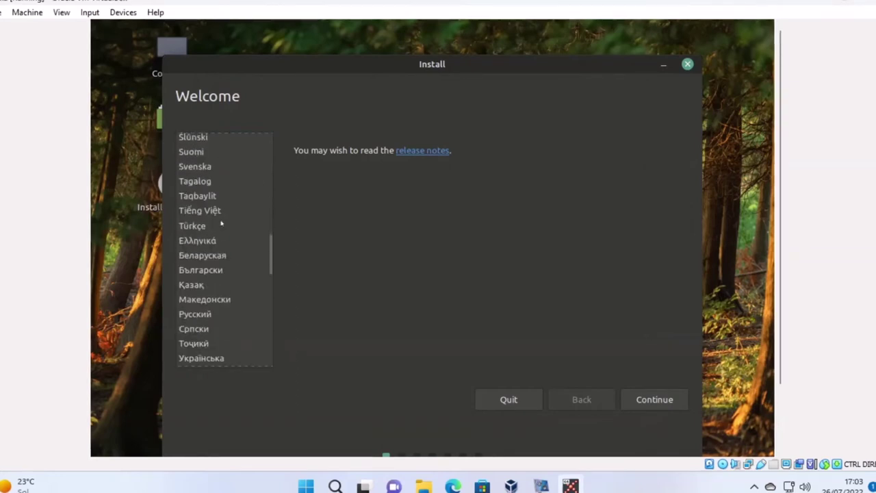
{"action": "scroll", "coordinate": [223, 222], "scroll_direction": "up", "scroll_amount": 3}
{"action": "scroll", "coordinate": [222, 222], "scroll_direction": "up", "scroll_amount": 5}
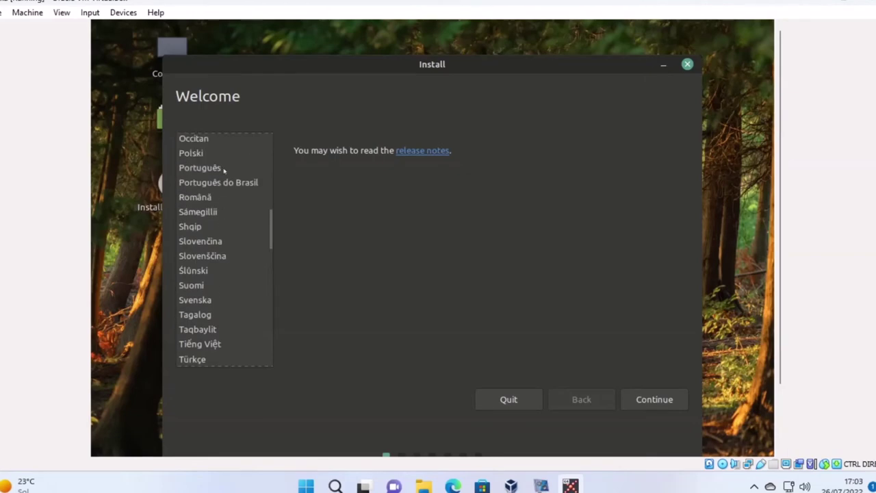
{"action": "left_click", "coordinate": [225, 168]}
{"action": "left_click", "coordinate": [653, 399]}
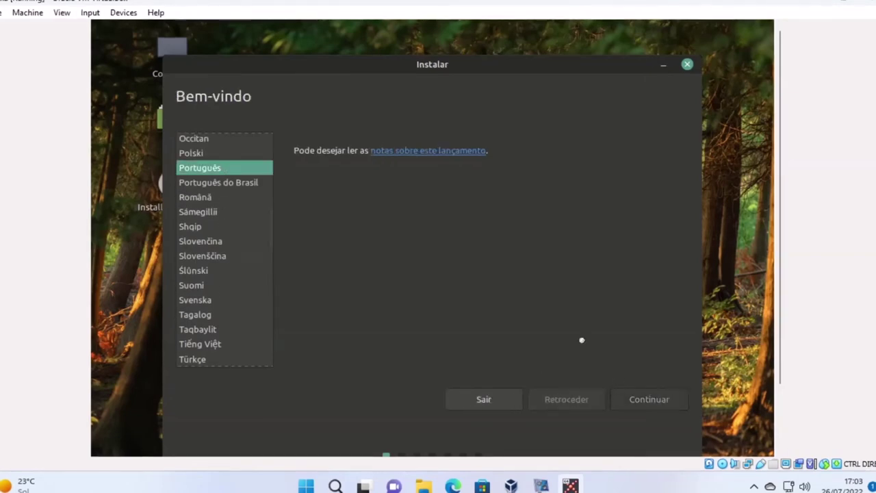
{"action": "left_click", "coordinate": [650, 393]}
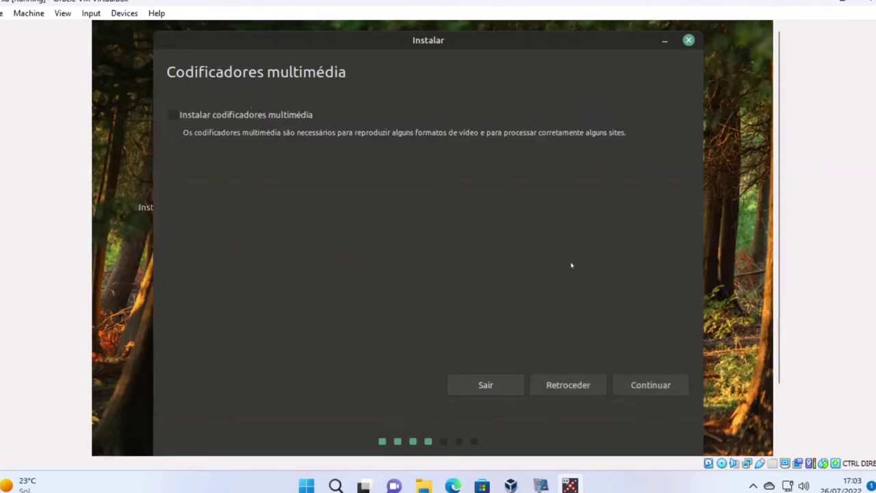
Continue without installing the multimedia codecs and choose Outras opções as the installation type to partition manually
{"action": "left_click", "coordinate": [646, 385]}
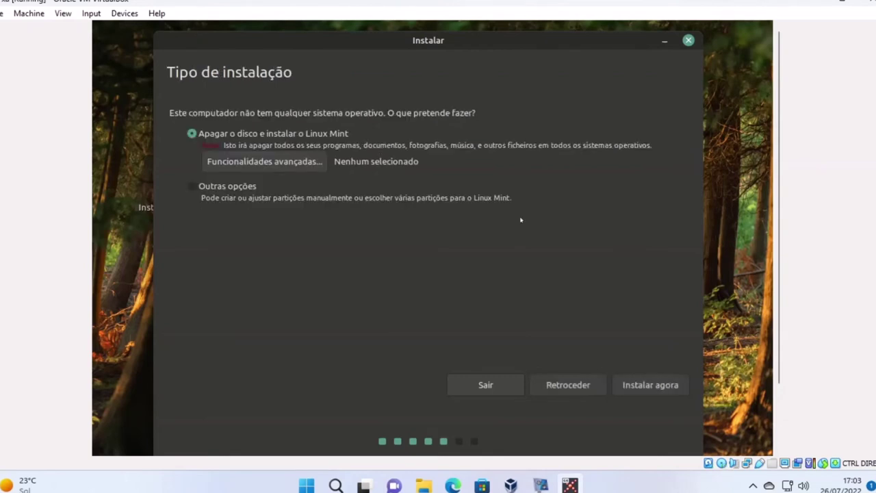
{"action": "left_click", "coordinate": [192, 185]}
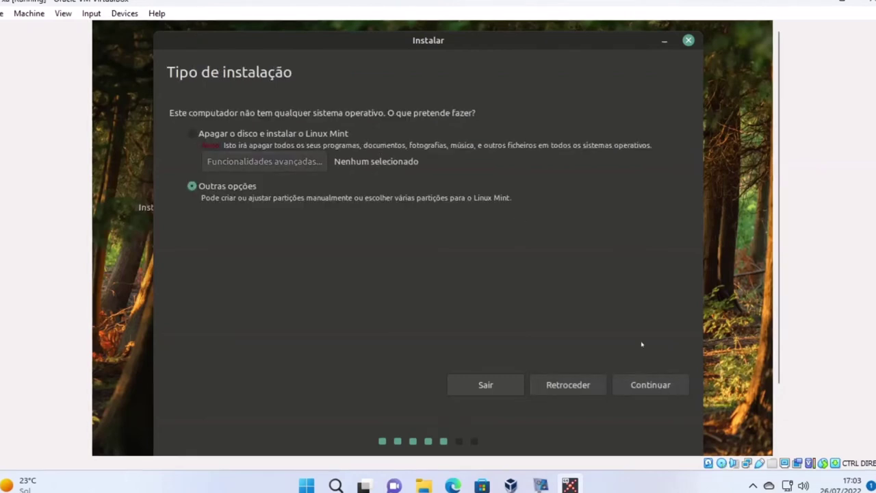
{"action": "left_click", "coordinate": [646, 384]}
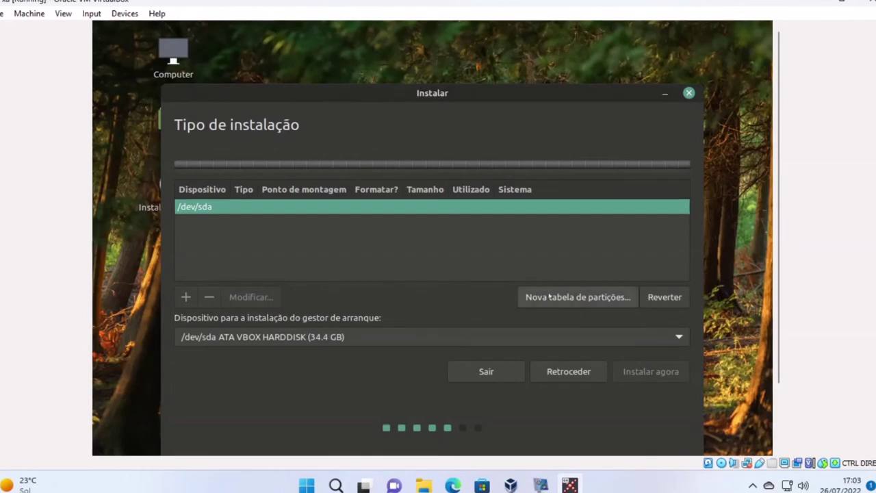
Create a new partition table on /dev/sda and add a 34360 MB primary Ext4 partition with mount point /
{"action": "left_click", "coordinate": [577, 297]}
{"action": "left_click", "coordinate": [603, 322]}
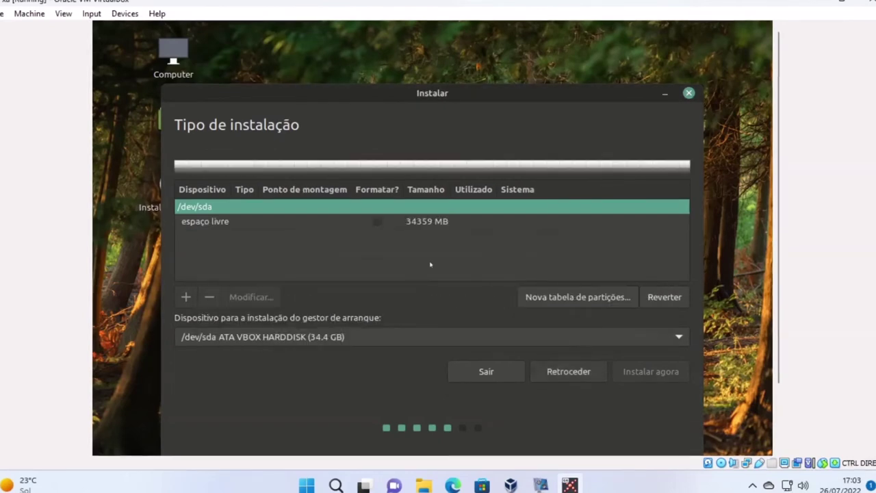
{"action": "left_click", "coordinate": [225, 224]}
{"action": "left_click", "coordinate": [186, 297]}
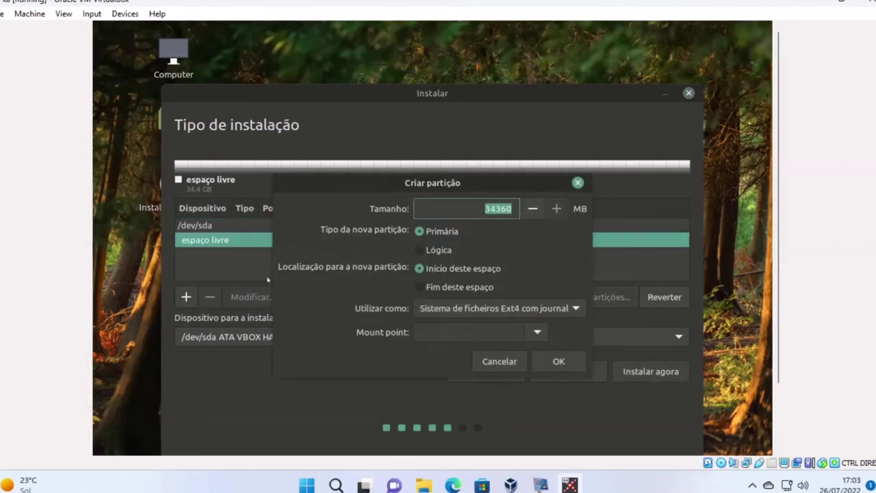
{"action": "left_click", "coordinate": [525, 332]}
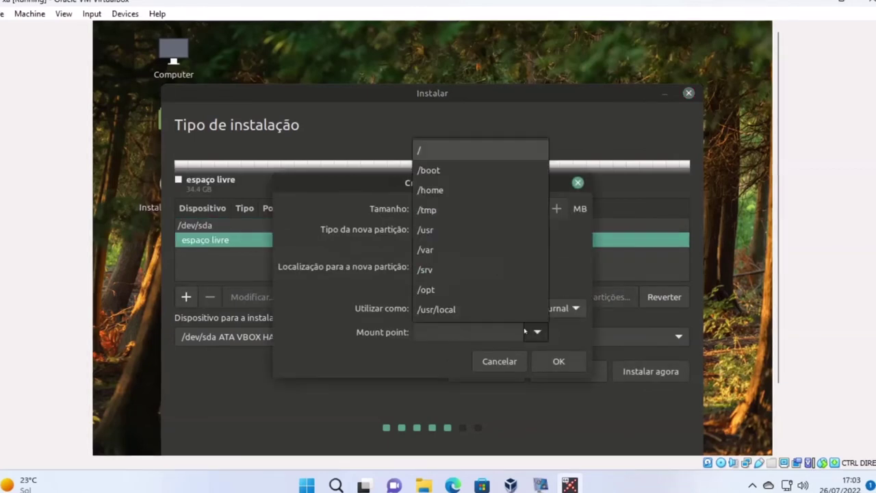
{"action": "left_click", "coordinate": [463, 148]}
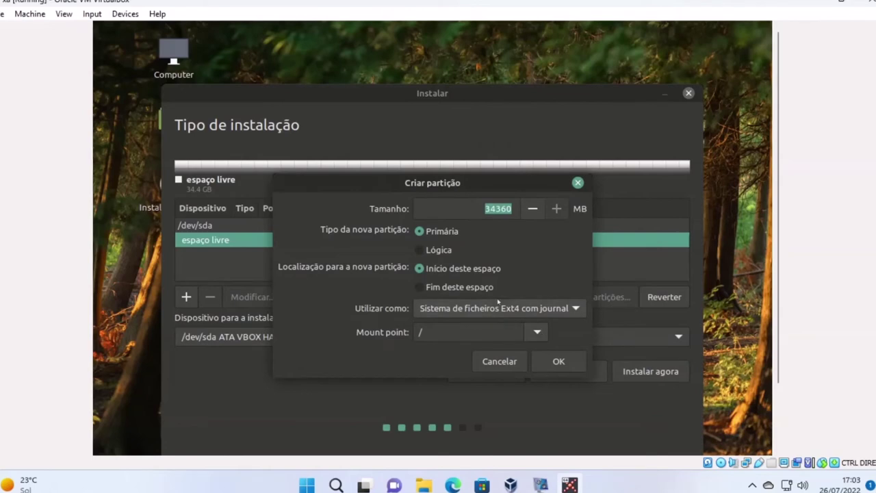
{"action": "left_click", "coordinate": [551, 360]}
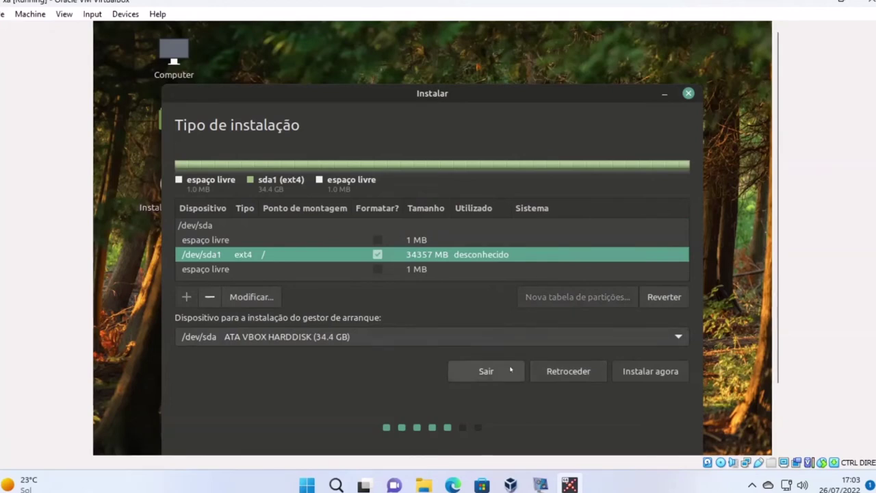
Quit the Linux Mint installer without starting the installation
{"action": "left_click", "coordinate": [686, 93]}
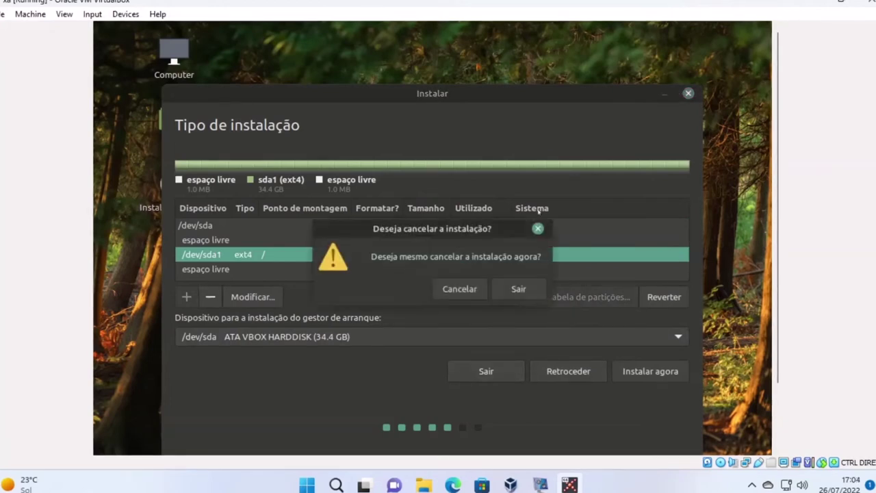
{"action": "left_click", "coordinate": [459, 288]}
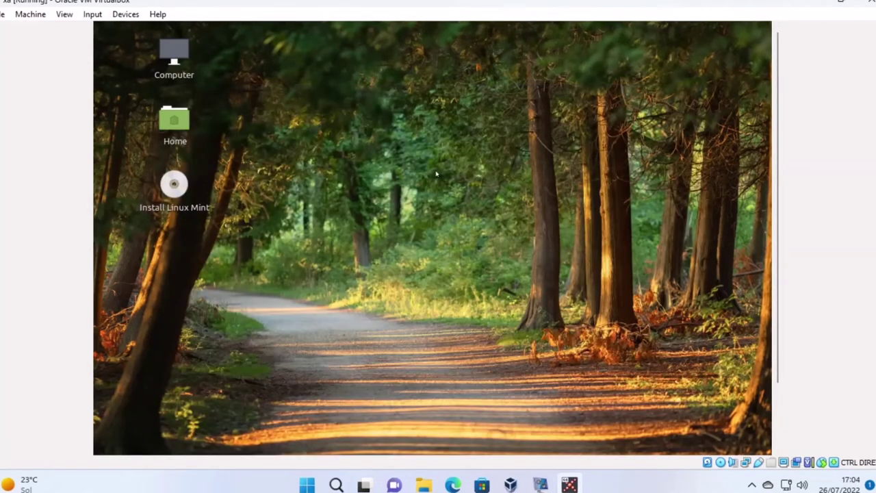
Change the desktop background to the Road image from the Vanessa collection and close the background settings
{"action": "right_click", "coordinate": [352, 199]}
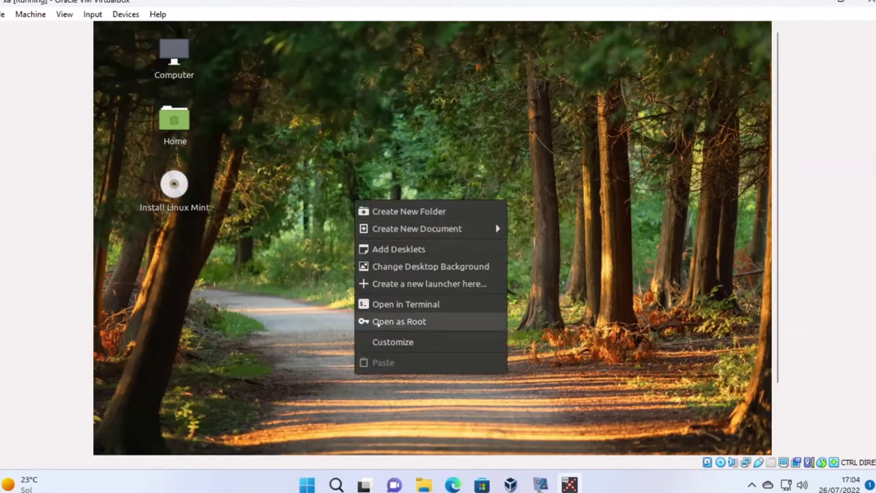
{"action": "left_click", "coordinate": [378, 272]}
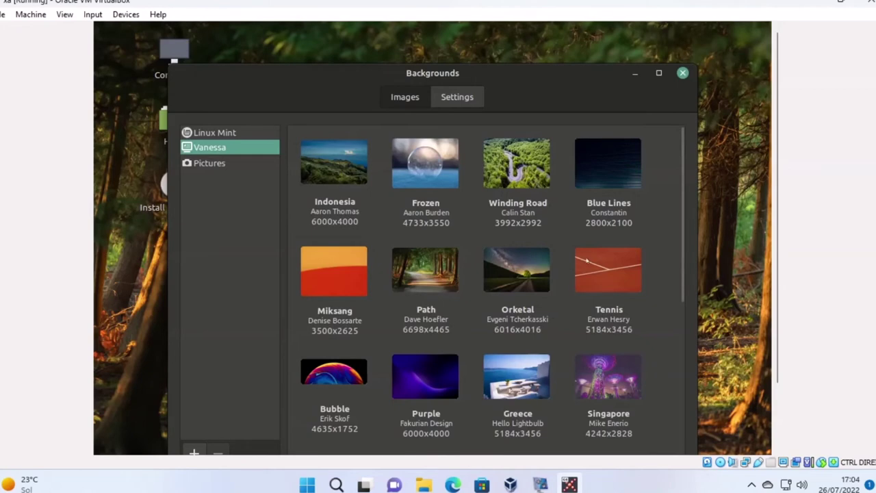
{"action": "left_click_drag", "start_coordinate": [678, 248], "coordinate": [671, 347]}
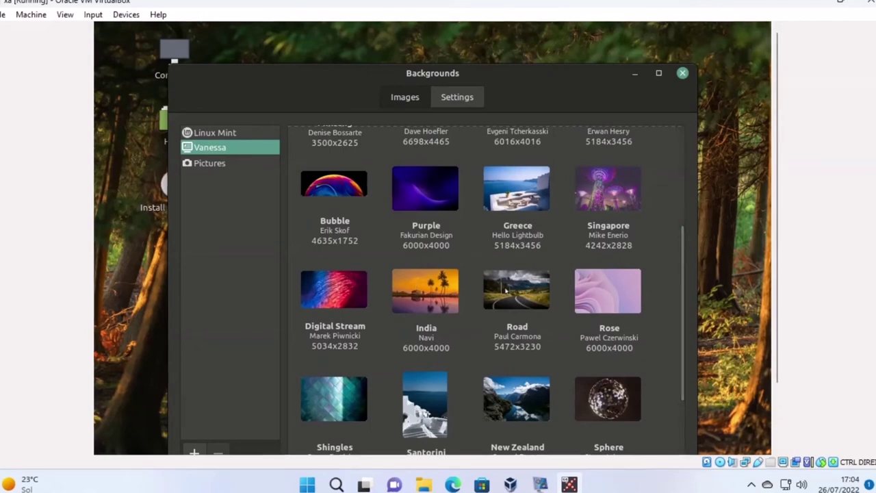
{"action": "left_click", "coordinate": [506, 290]}
{"action": "left_click", "coordinate": [682, 72]}
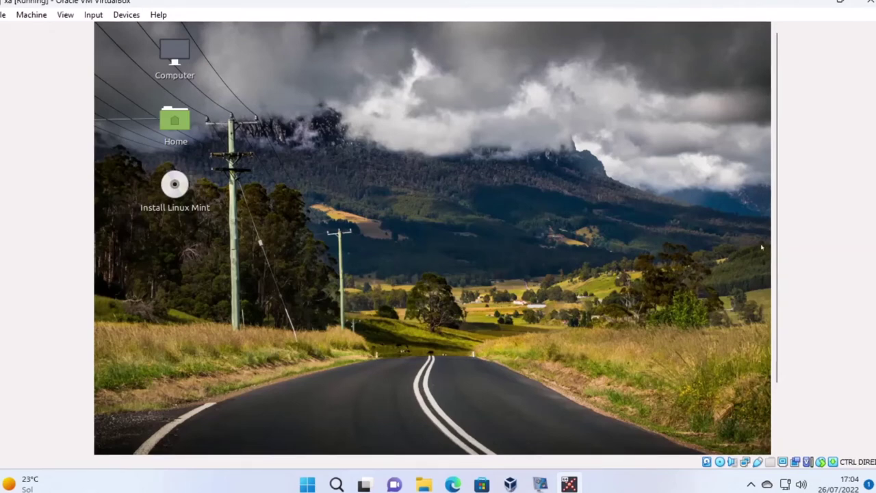
Switch the virtual machine window to full-screen mode
{"action": "left_click", "coordinate": [87, 15]}
{"action": "mouse_move", "coordinate": [64, 13]}
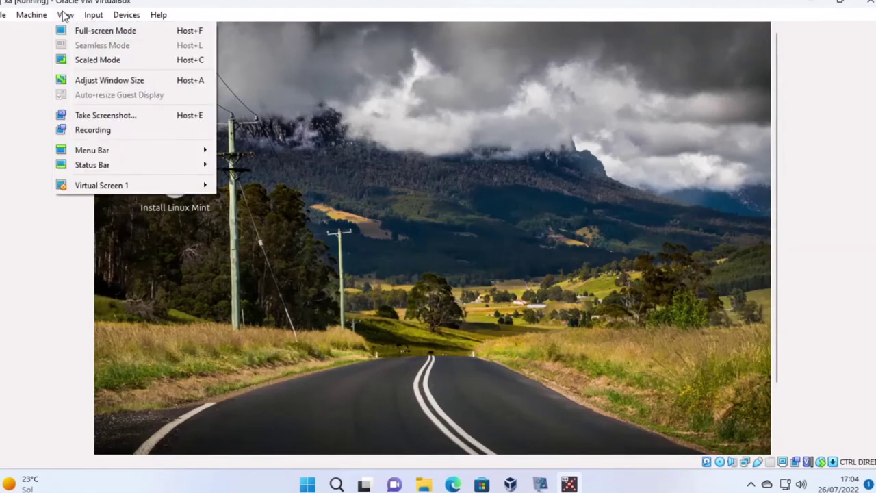
{"action": "left_click", "coordinate": [69, 31]}
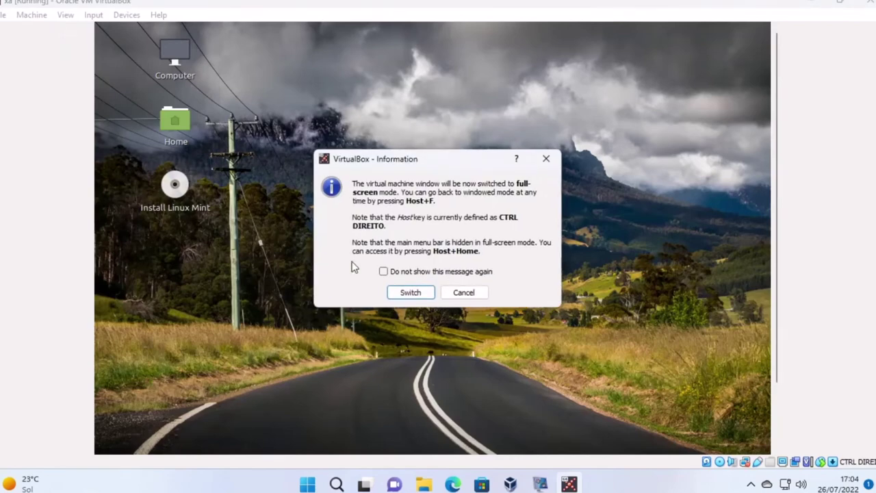
{"action": "left_click", "coordinate": [410, 293]}
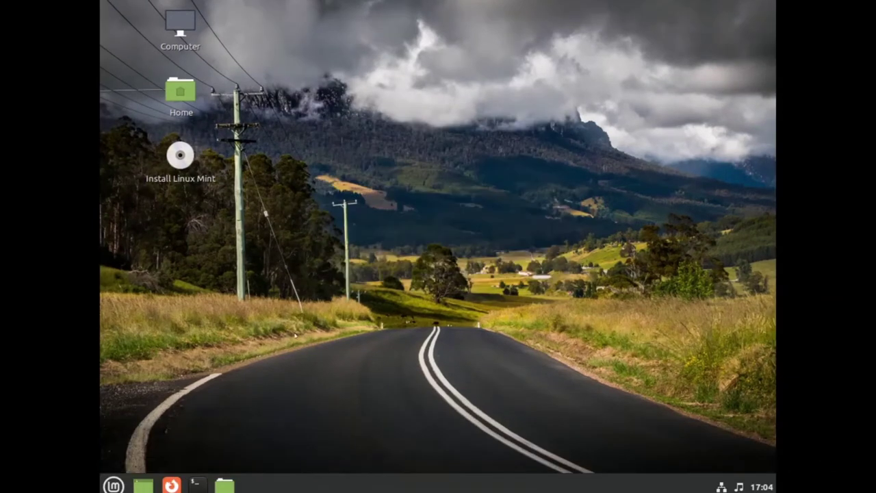
Open Power Statistics from the administration tools to view the AC adapter details, and close it
{"action": "left_click", "coordinate": [113, 485]}
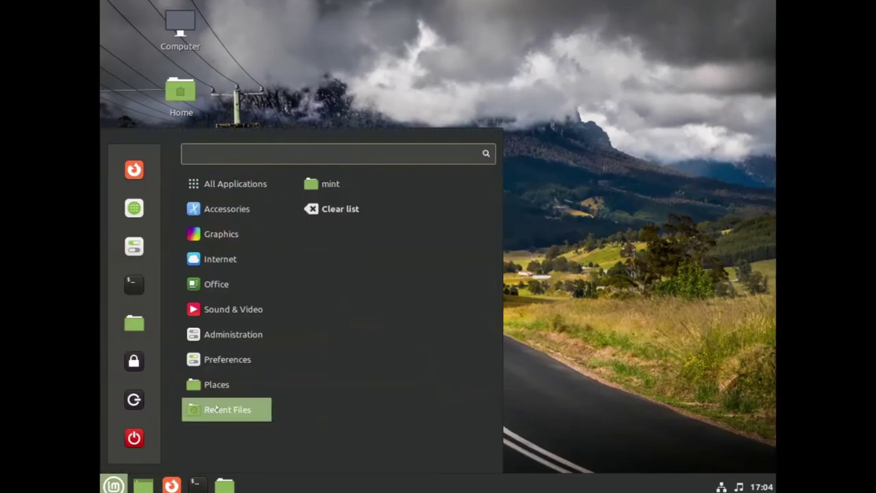
{"action": "mouse_move", "coordinate": [245, 342]}
{"action": "scroll", "coordinate": [464, 362], "scroll_direction": "down", "scroll_amount": 2}
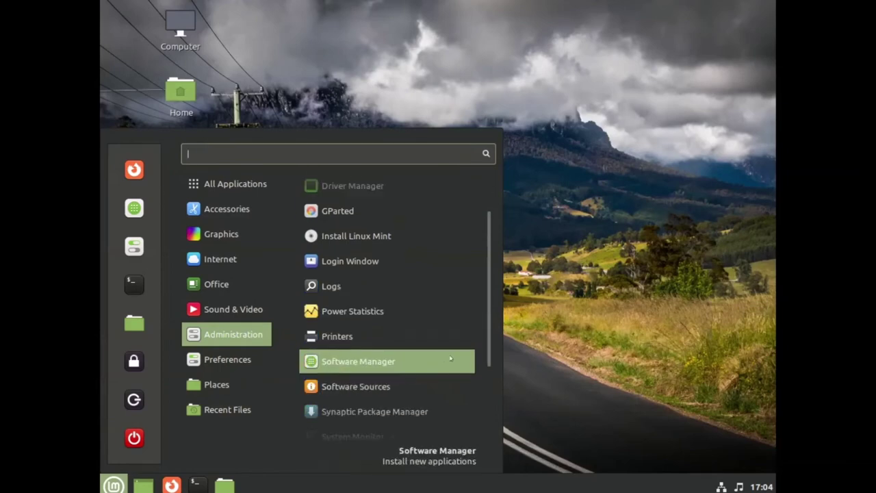
{"action": "left_click", "coordinate": [431, 311]}
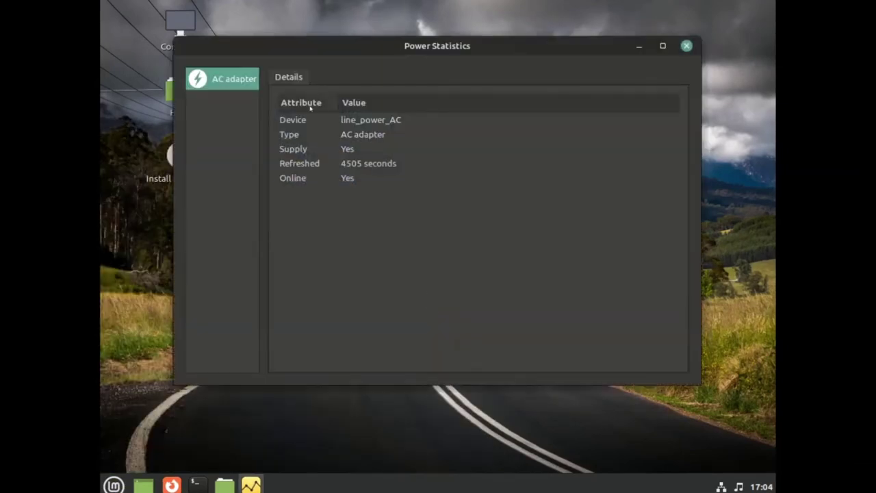
{"action": "left_click", "coordinate": [685, 46]}
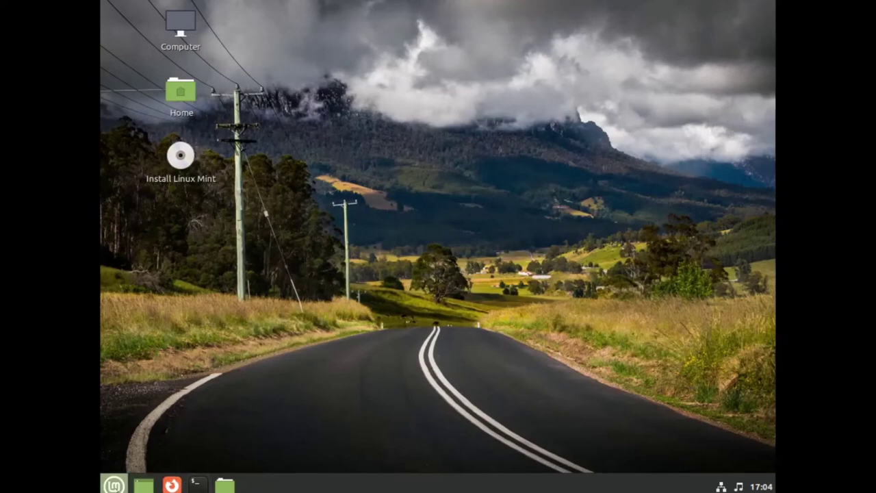
Open Software Manager and browse the applications in the Flatpak category
{"action": "left_click", "coordinate": [114, 485]}
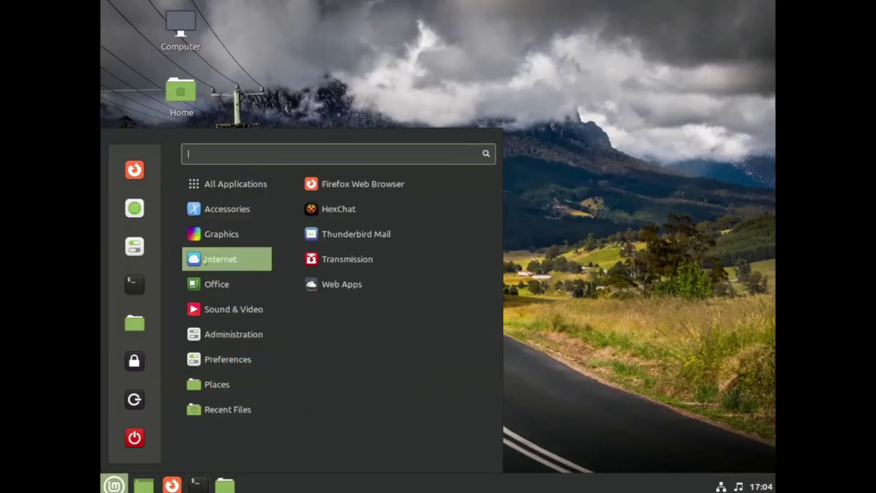
{"action": "left_click", "coordinate": [140, 221]}
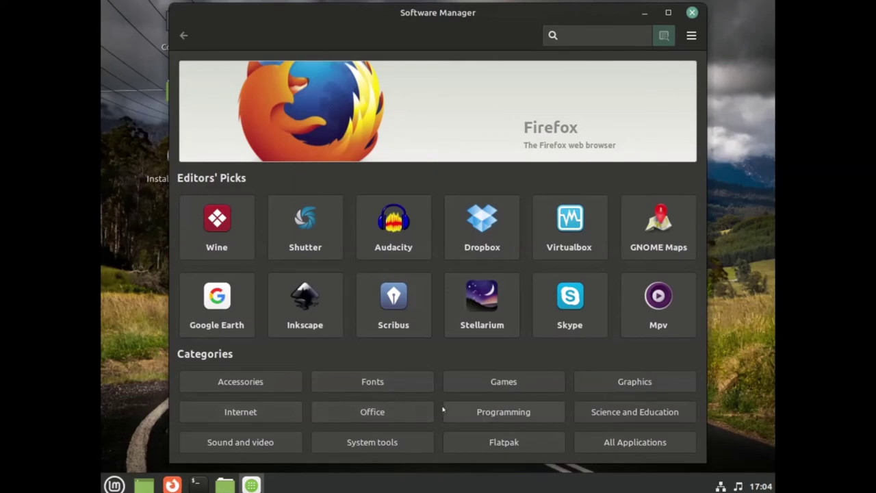
{"action": "left_click", "coordinate": [485, 440]}
{"action": "scroll", "coordinate": [499, 329], "scroll_direction": "down", "scroll_amount": 10}
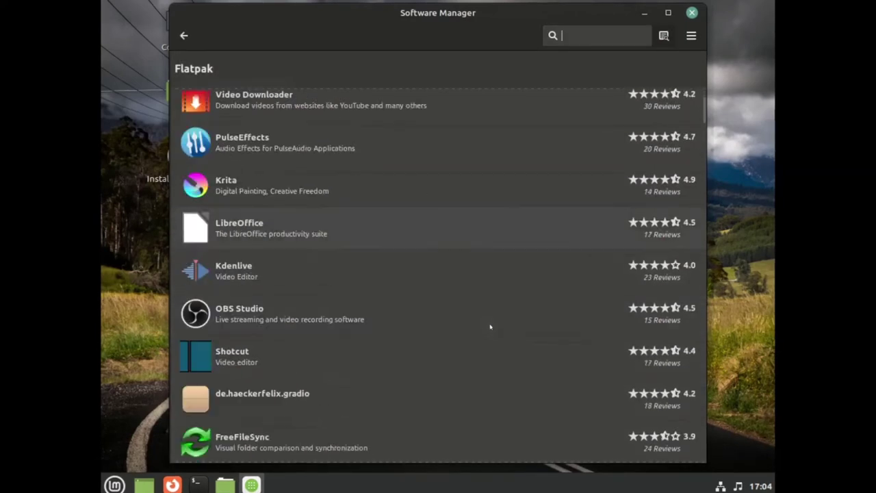
{"action": "scroll", "coordinate": [482, 327], "scroll_direction": "down", "scroll_amount": 6}
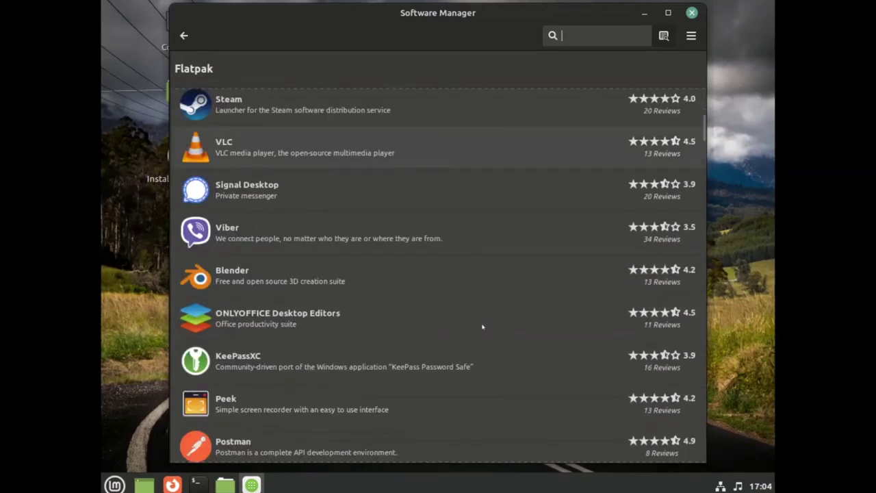
{"action": "scroll", "coordinate": [482, 327], "scroll_direction": "down", "scroll_amount": 15}
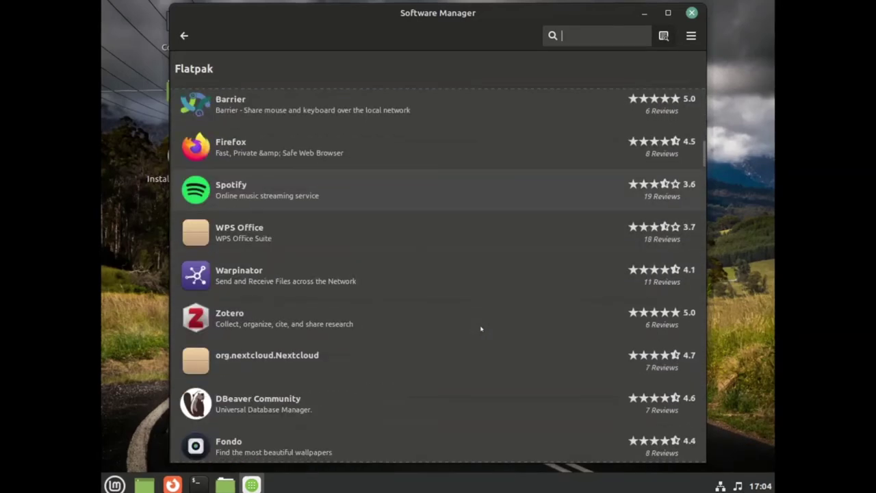
{"action": "scroll", "coordinate": [480, 328], "scroll_direction": "up", "scroll_amount": 10}
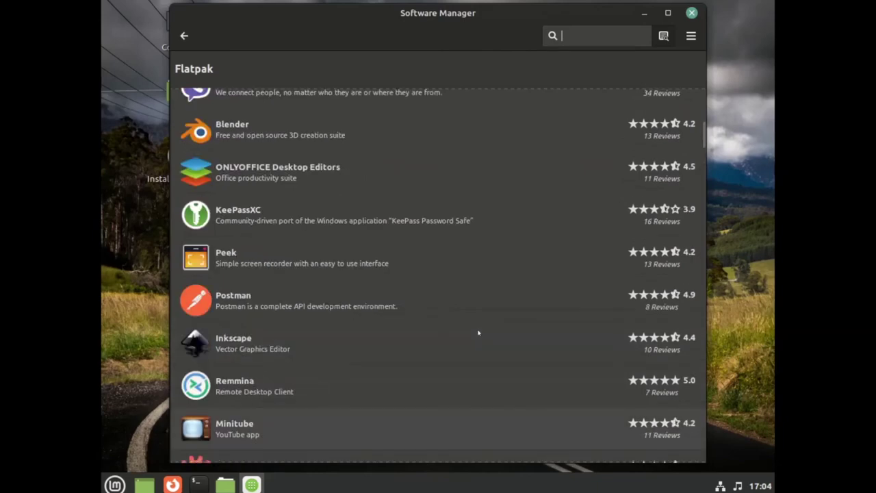
Open the VLC Flatpak entry and start its installation, accepting the additional software prompt
{"action": "scroll", "coordinate": [477, 333], "scroll_direction": "up", "scroll_amount": 5}
{"action": "left_click", "coordinate": [344, 198]}
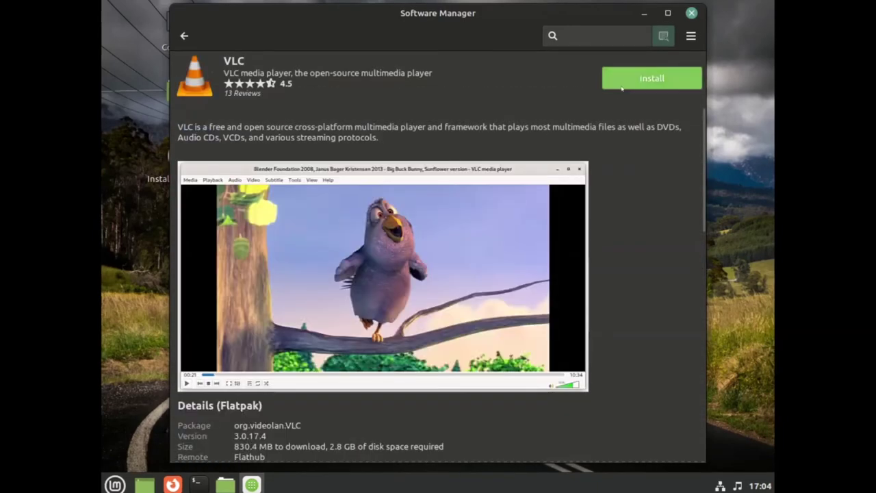
{"action": "left_click", "coordinate": [621, 87]}
{"action": "left_click", "coordinate": [541, 355]}
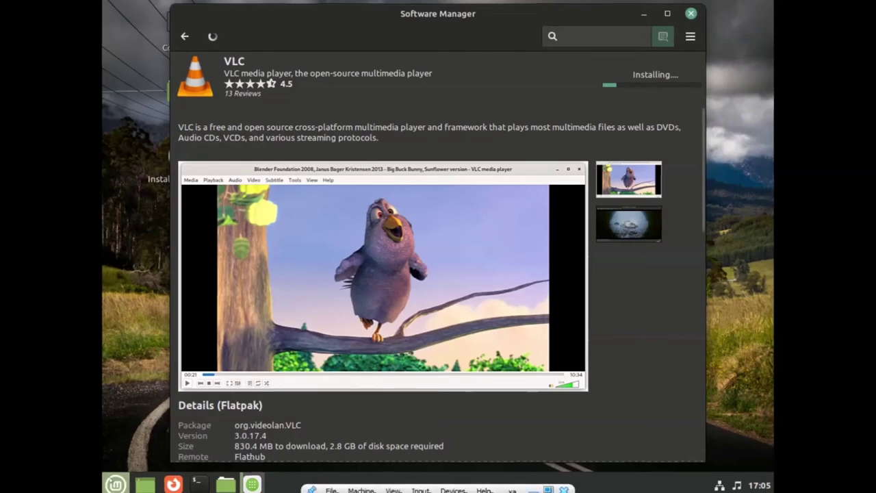
Configure the application menu to use the linuxmint-logo-filled-badge icon from the Linux Mint icon set
{"action": "right_click", "coordinate": [116, 484]}
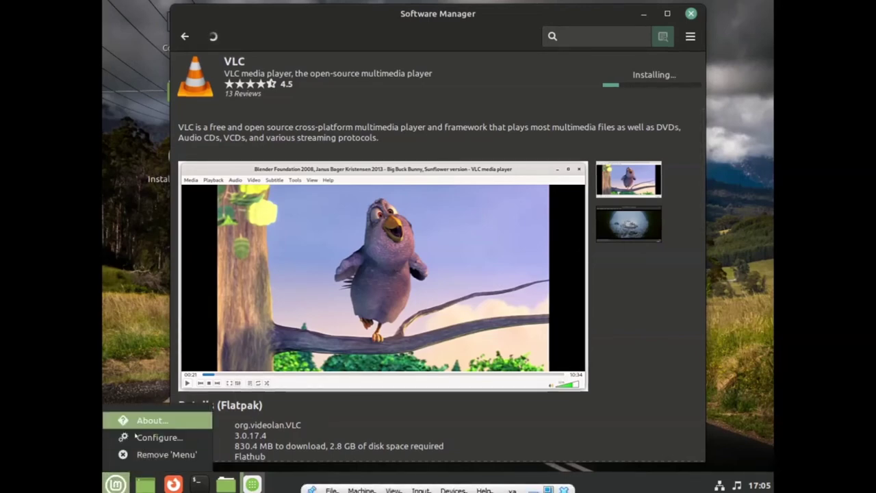
{"action": "left_click", "coordinate": [170, 244]}
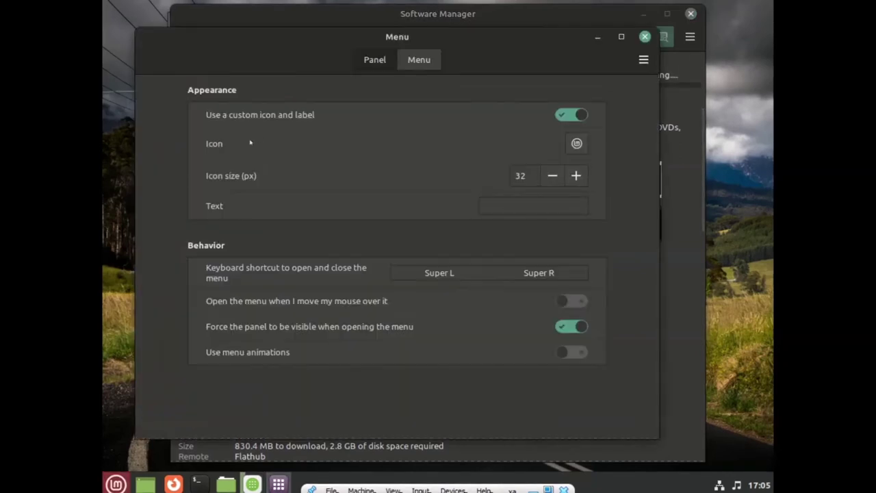
{"action": "left_click", "coordinate": [411, 60]}
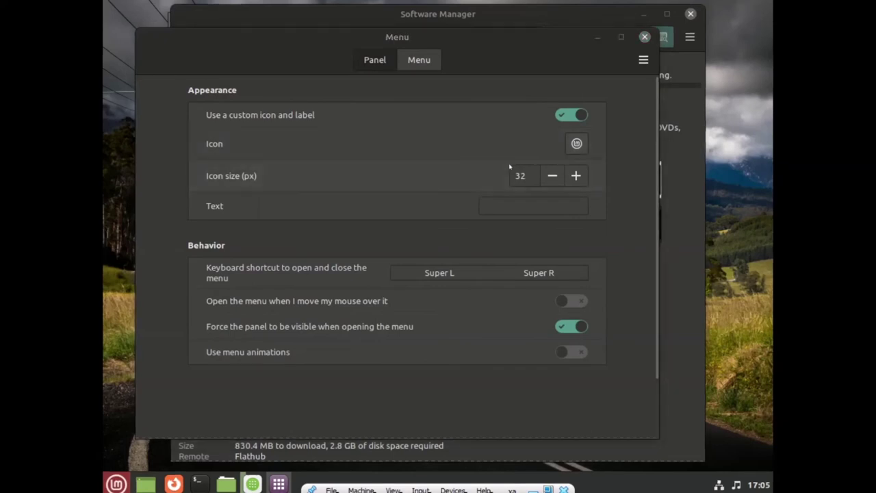
{"action": "scroll", "coordinate": [509, 166], "scroll_direction": "down", "scroll_amount": 5}
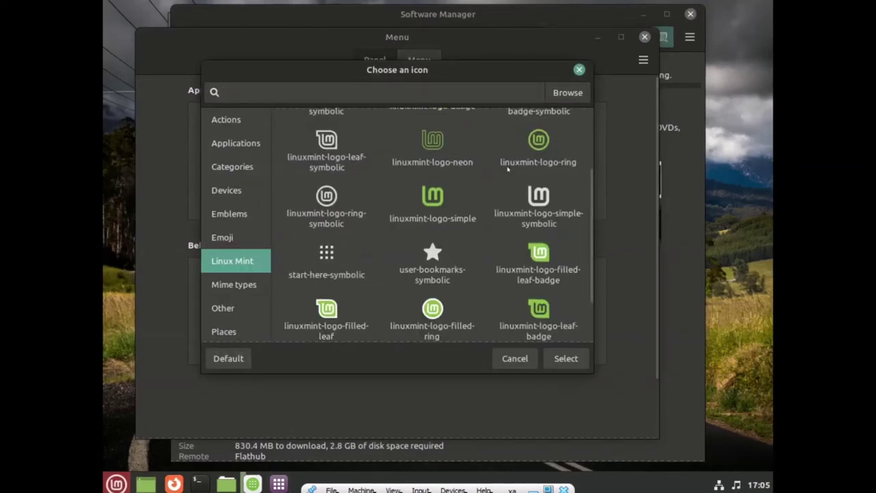
{"action": "left_click", "coordinate": [439, 313]}
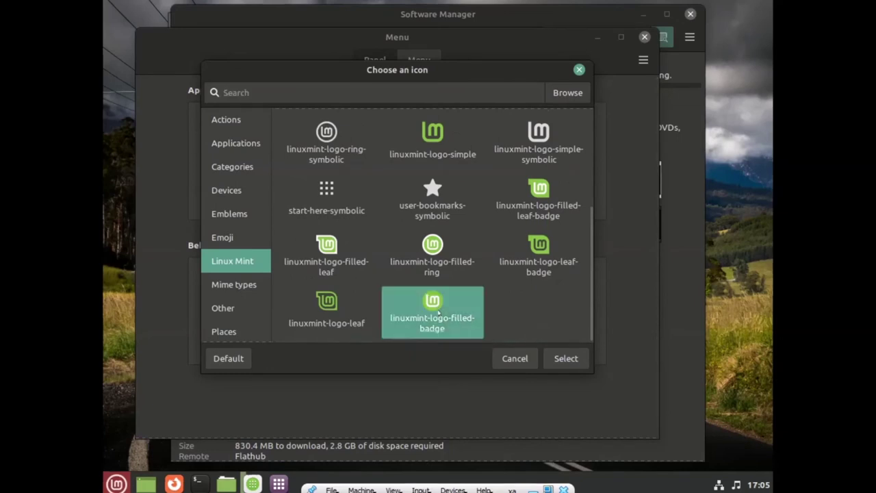
{"action": "left_click", "coordinate": [547, 354]}
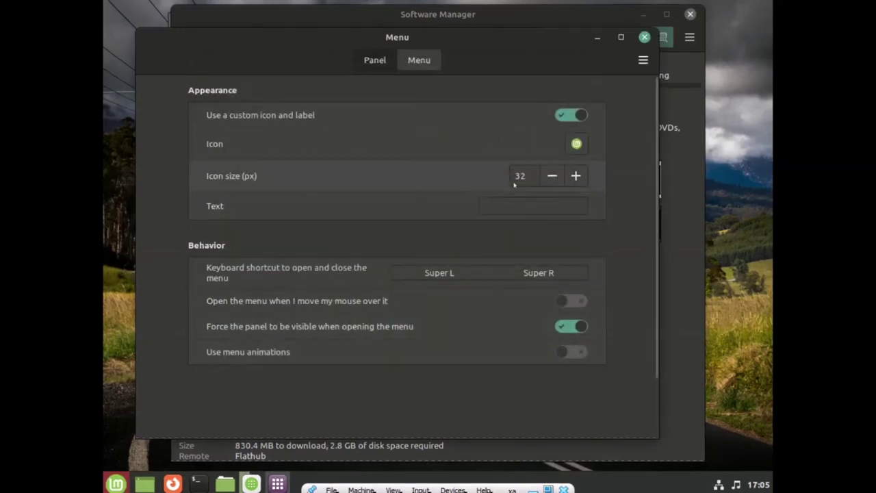
Enable a fixed height for the application menu and set the menu height to 620 px
{"action": "left_click", "coordinate": [375, 60]}
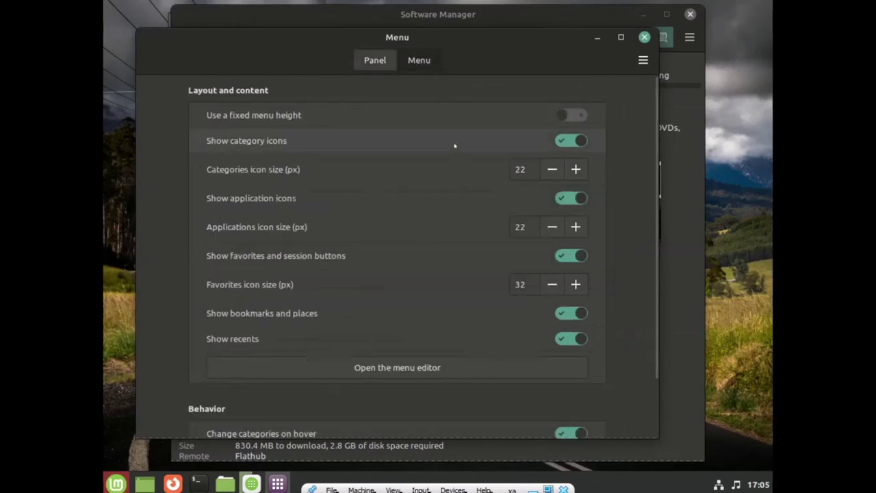
{"action": "left_click", "coordinate": [572, 118]}
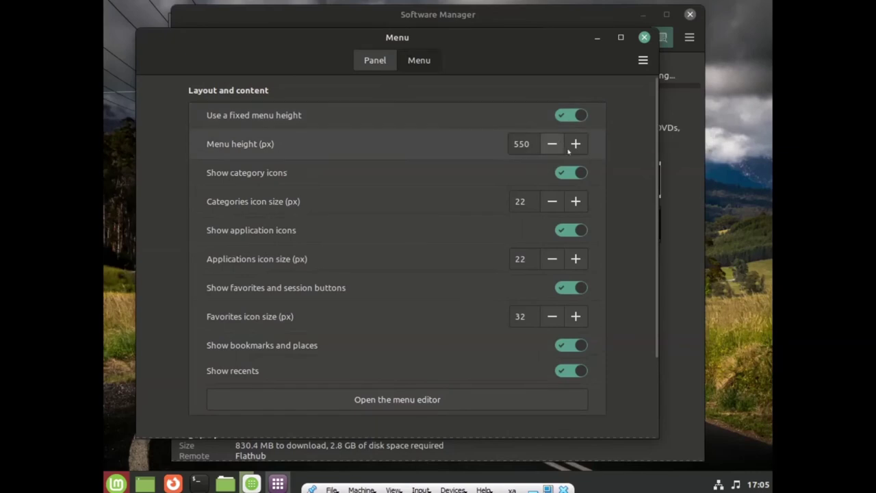
{"action": "left_click", "coordinate": [575, 144]}
{"action": "left_click", "coordinate": [575, 143]}
{"action": "left_click", "coordinate": [576, 144]}
{"action": "left_click", "coordinate": [575, 144]}
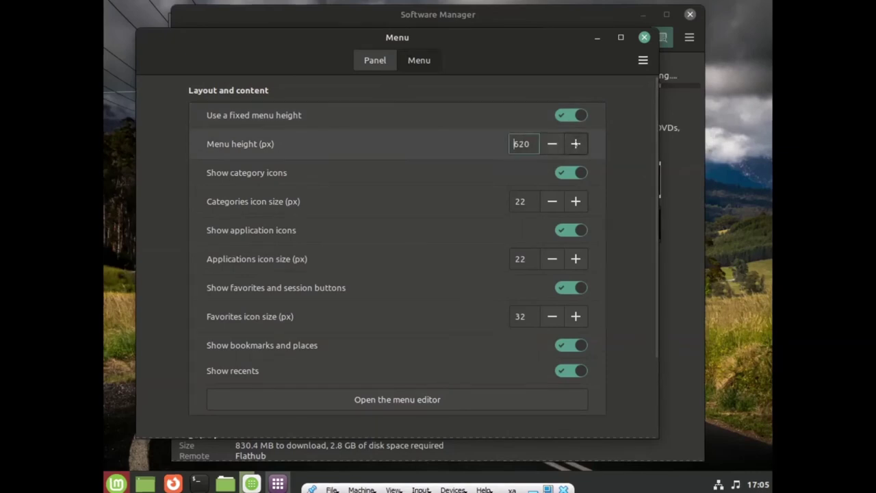
{"action": "left_click", "coordinate": [575, 144]}
Open the application menu to check its height and categories, and close the menu settings window
{"action": "left_click", "coordinate": [107, 483]}
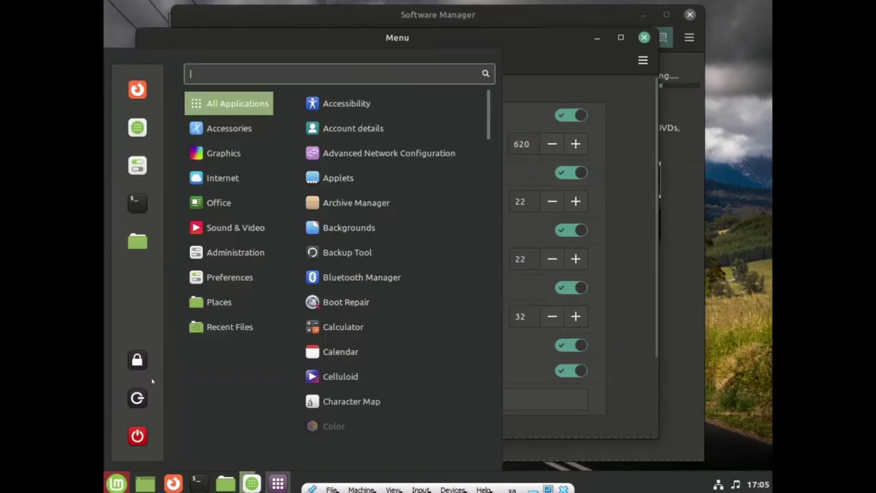
{"action": "mouse_move", "coordinate": [218, 202]}
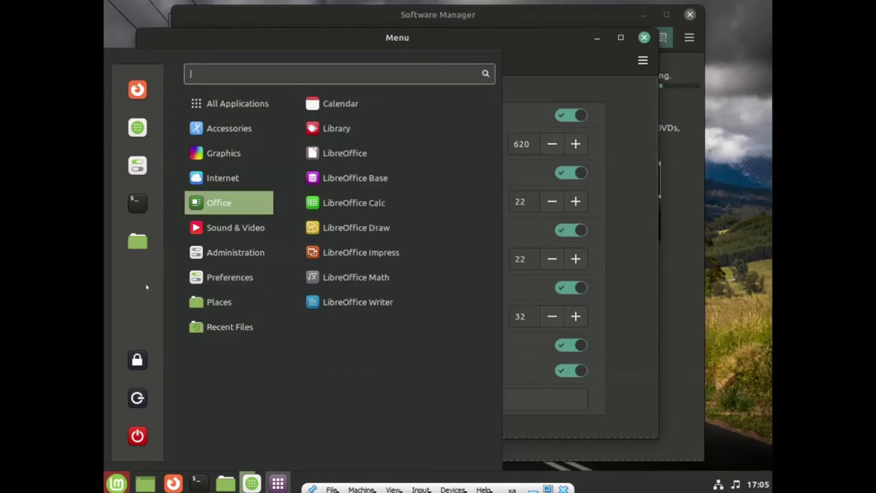
{"action": "mouse_move", "coordinate": [205, 277]}
{"action": "left_click", "coordinate": [529, 45]}
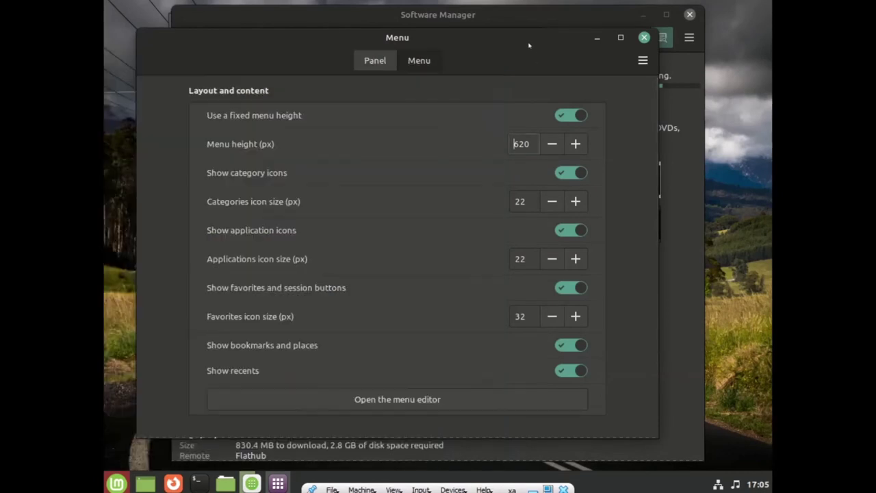
{"action": "left_click", "coordinate": [644, 37]}
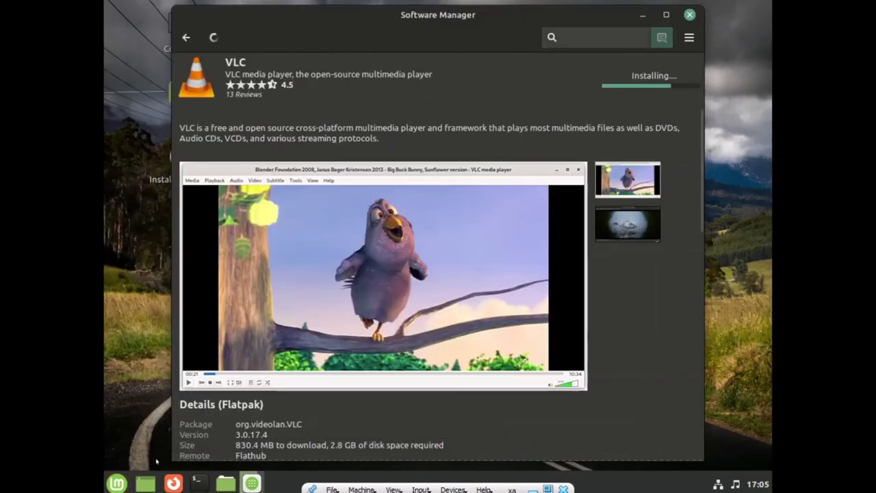
Open the Themes page in System Settings
{"action": "left_click", "coordinate": [117, 483]}
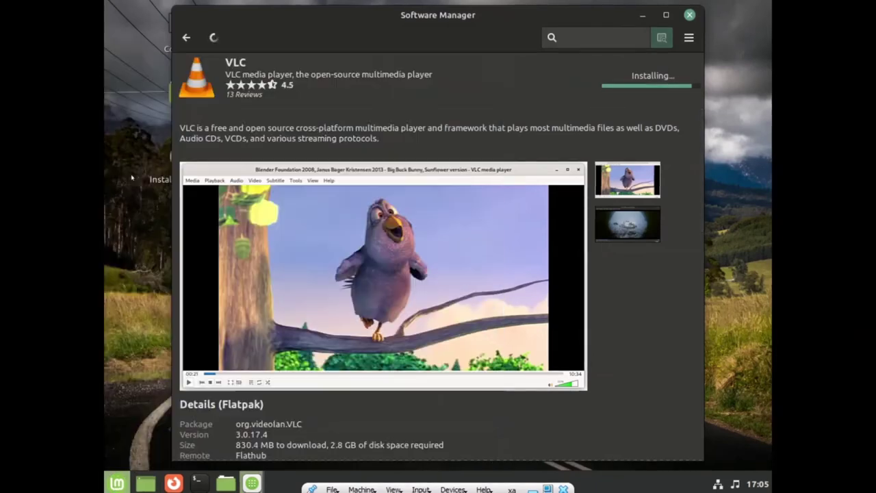
{"action": "left_click", "coordinate": [117, 484]}
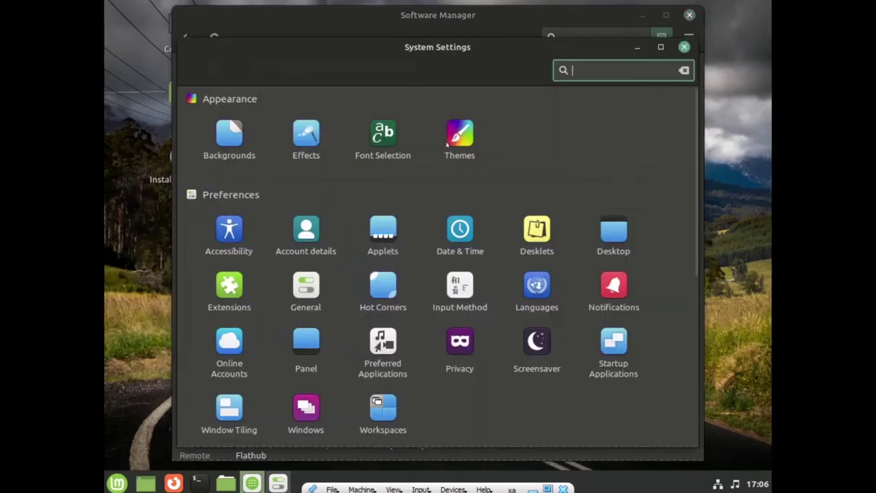
{"action": "left_click", "coordinate": [459, 139]}
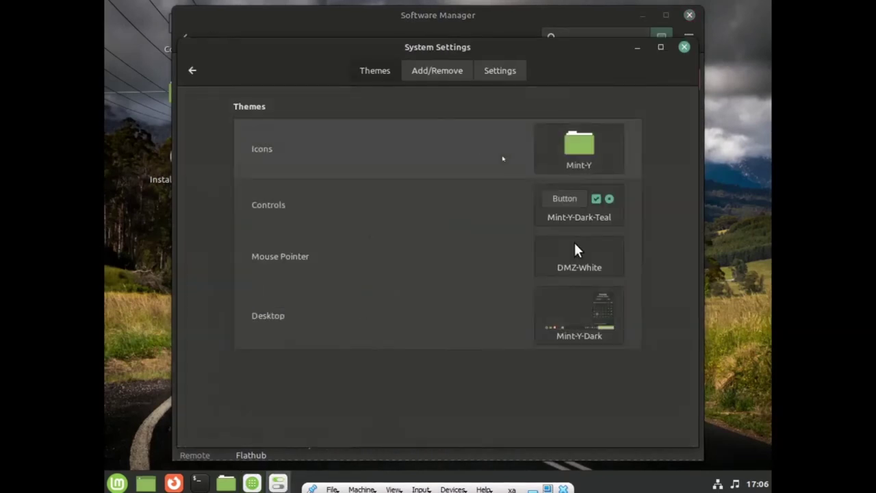
Browse the downloadable Cinnamon themes and install the Moonstone theme
{"action": "left_click", "coordinate": [453, 79]}
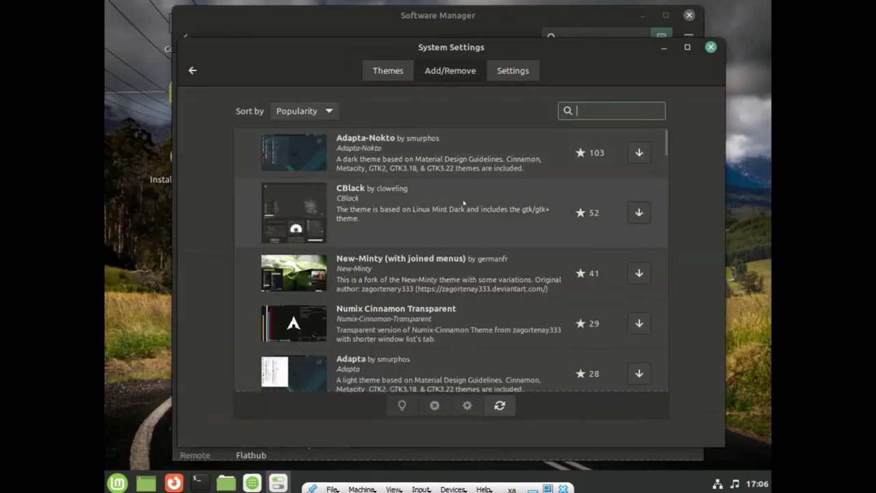
{"action": "scroll", "coordinate": [664, 159], "scroll_direction": "down", "scroll_amount": 5}
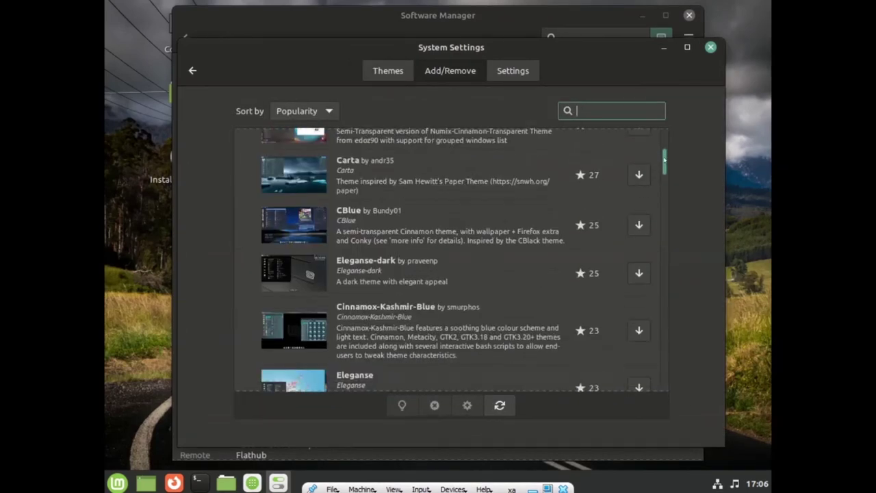
{"action": "left_click_drag", "start_coordinate": [663, 159], "coordinate": [645, 218]}
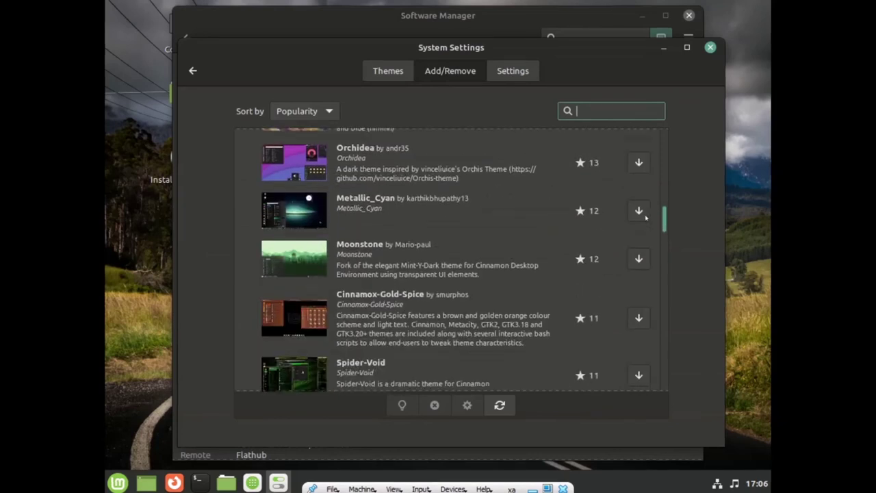
{"action": "left_click", "coordinate": [637, 259]}
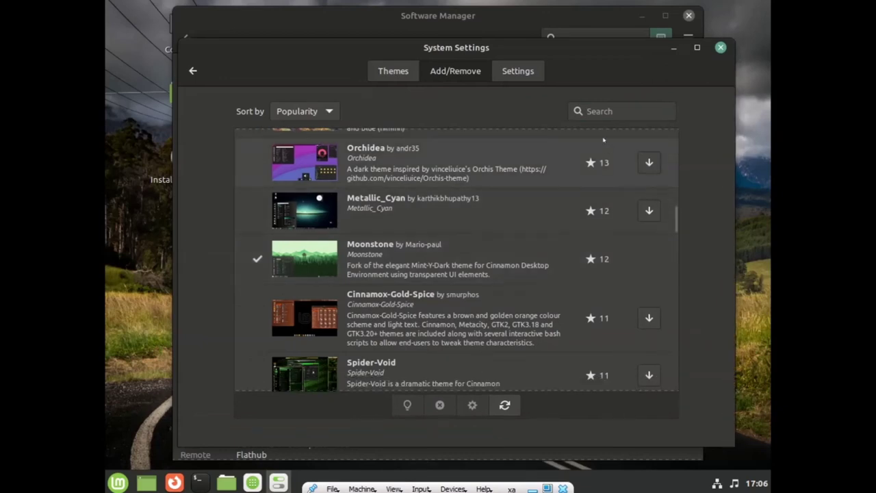
Apply the Moonstone theme to the Desktop element on the Themes page
{"action": "left_click", "coordinate": [407, 71]}
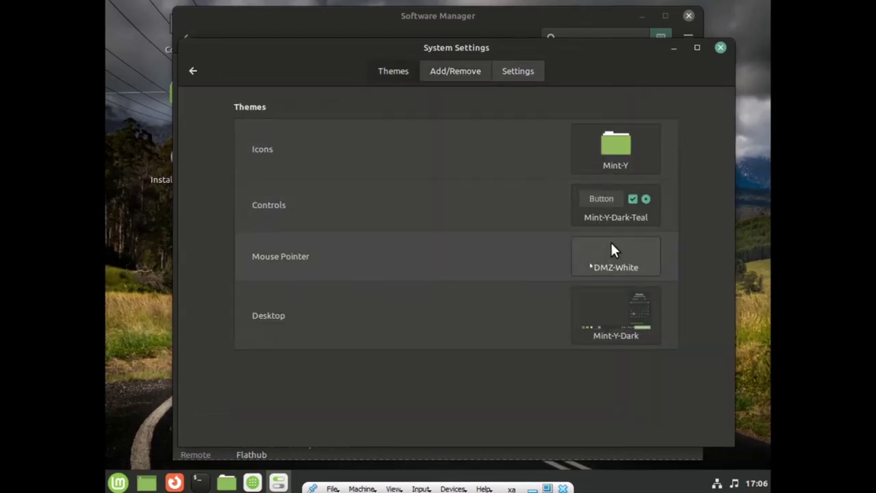
{"action": "left_click", "coordinate": [611, 313]}
{"action": "left_click", "coordinate": [609, 312]}
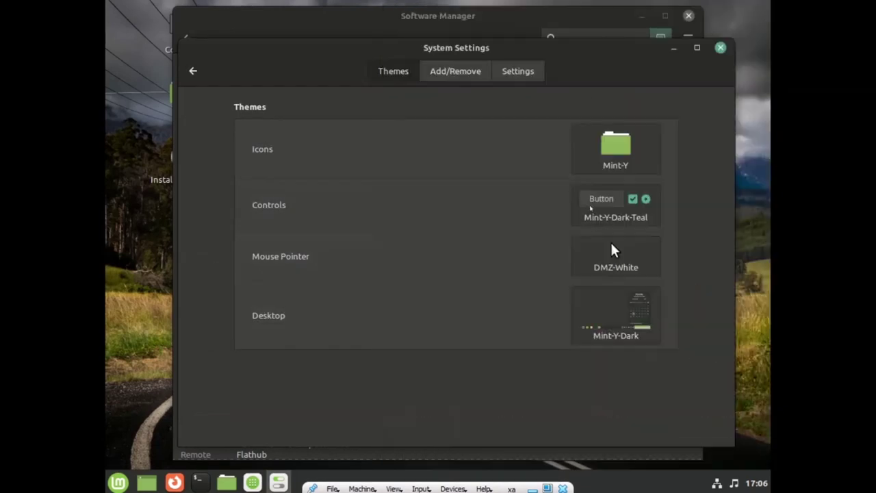
{"action": "left_click", "coordinate": [598, 314]}
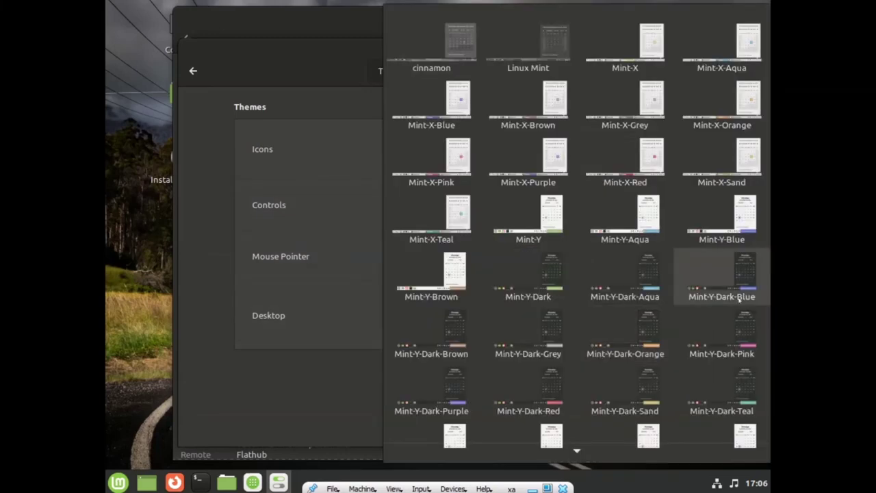
{"action": "scroll", "coordinate": [726, 301], "scroll_direction": "down", "scroll_amount": 1}
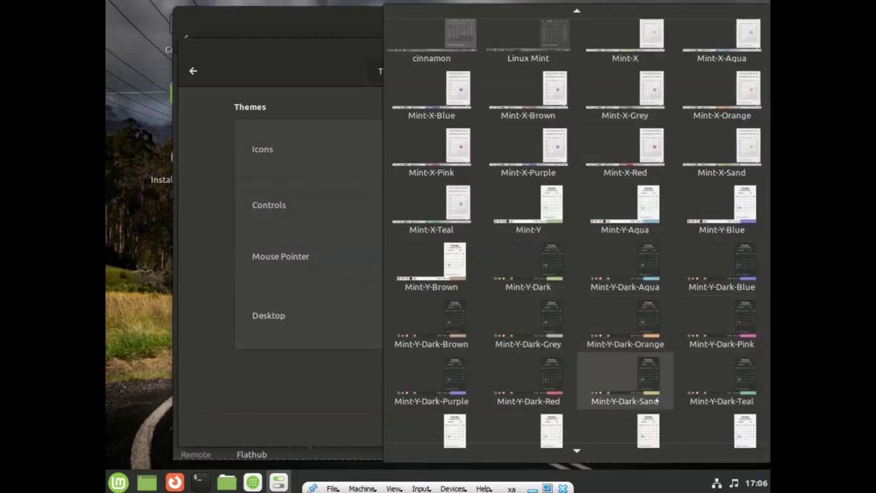
{"action": "scroll", "coordinate": [657, 395], "scroll_direction": "down", "scroll_amount": 3}
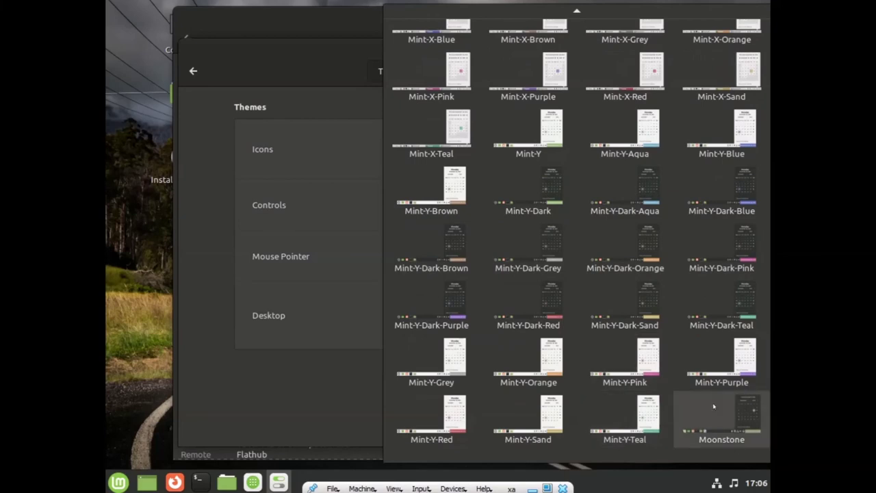
{"action": "left_click", "coordinate": [712, 409]}
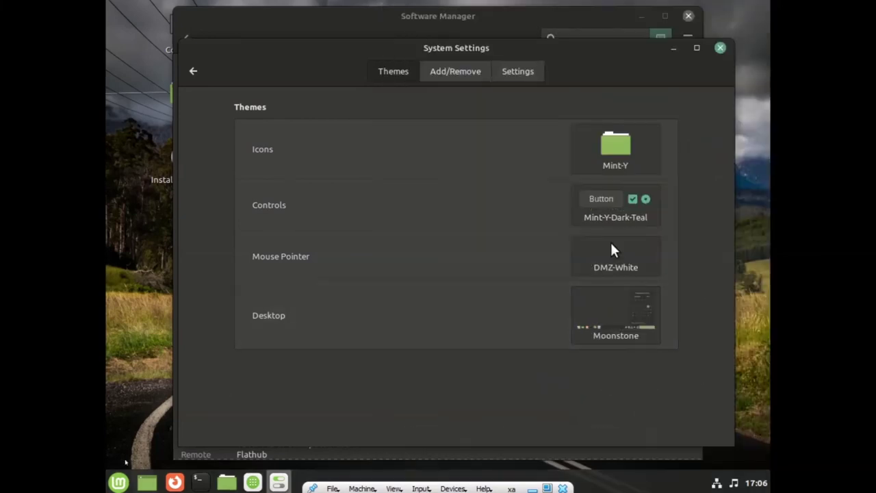
Check the application menu in the applied theme and close the System Settings and Software Manager windows
{"action": "key", "text": "super"}
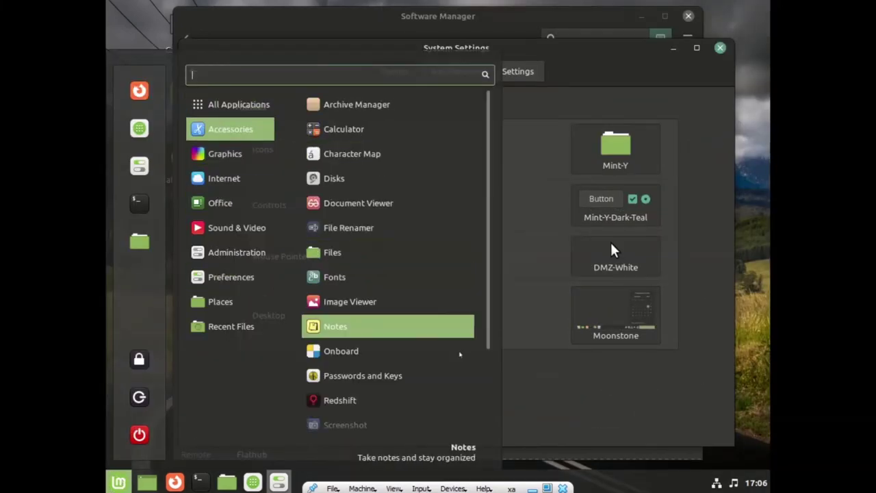
{"action": "key", "text": "Escape"}
{"action": "key", "text": "alt+F4"}
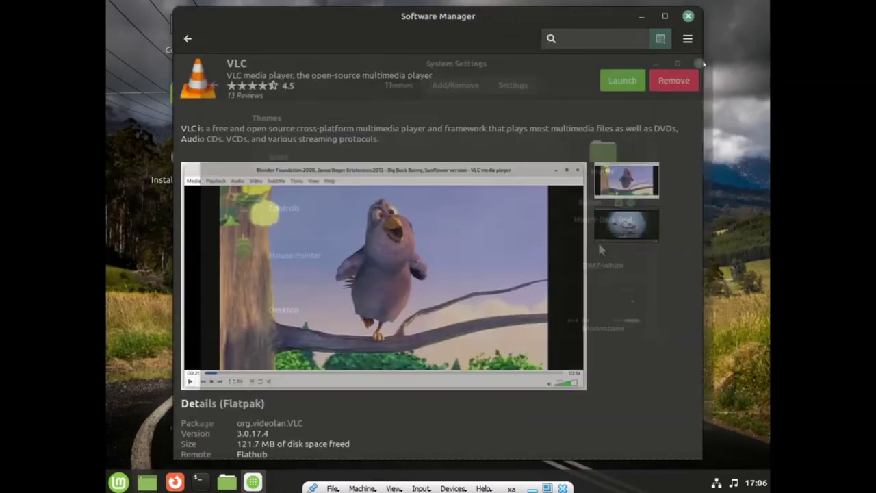
{"action": "left_click", "coordinate": [687, 16]}
Inspect the themed application menu over the empty desktop and choose VLC media player from the Sound & Video category
{"action": "key", "text": "super"}
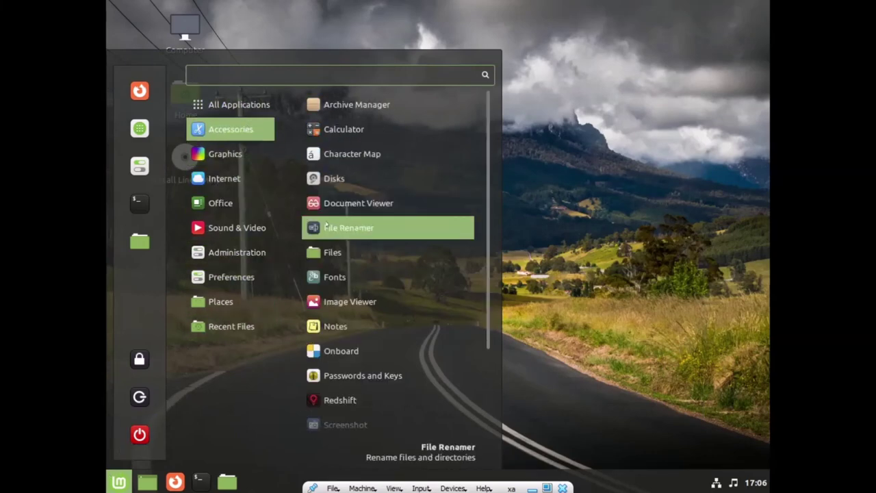
{"action": "left_click", "coordinate": [533, 136]}
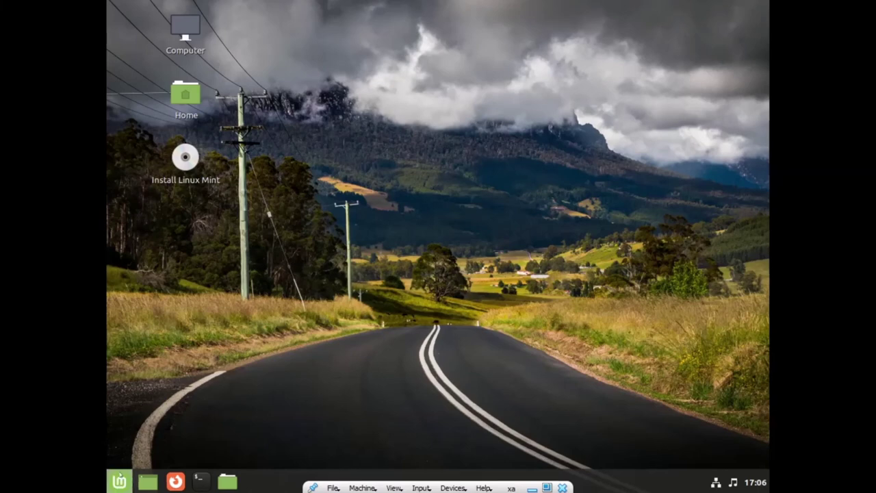
{"action": "left_click", "coordinate": [119, 482]}
{"action": "mouse_move", "coordinate": [198, 238]}
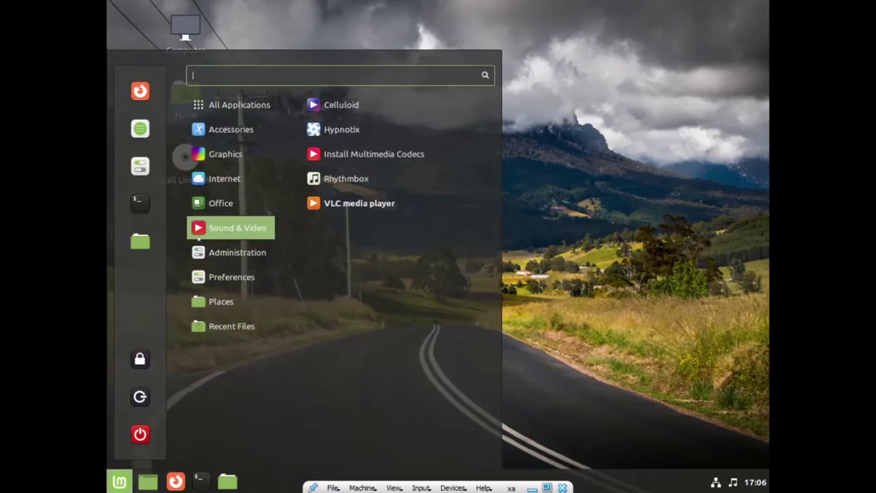
{"action": "left_click", "coordinate": [362, 211]}
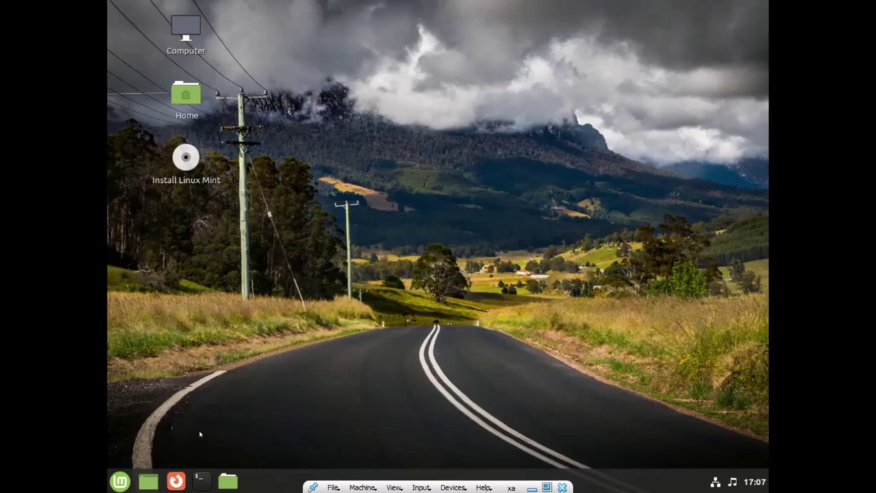
Open a terminal window and bring up its preferences
{"action": "left_click", "coordinate": [201, 481]}
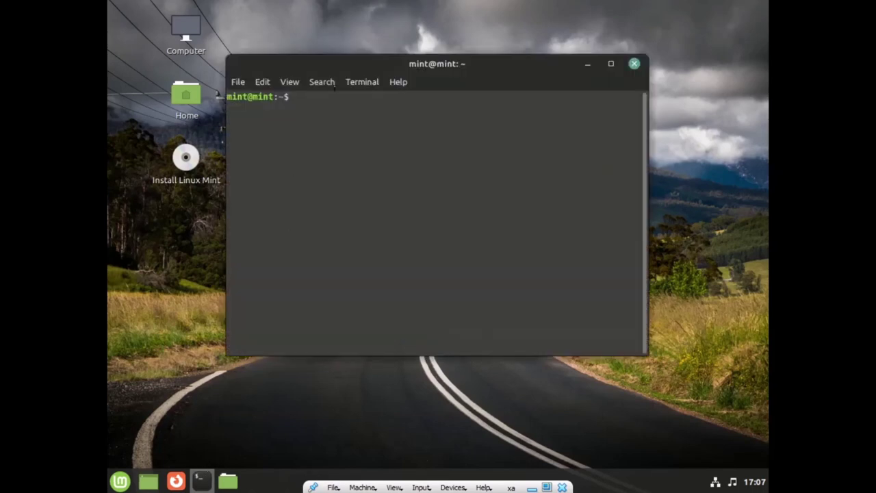
{"action": "left_click", "coordinate": [305, 83]}
{"action": "mouse_move", "coordinate": [300, 83]}
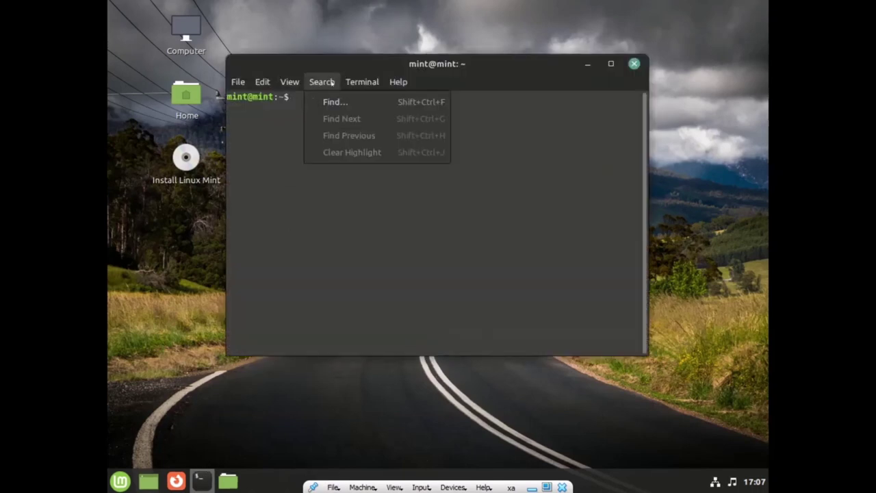
{"action": "mouse_move", "coordinate": [271, 85]}
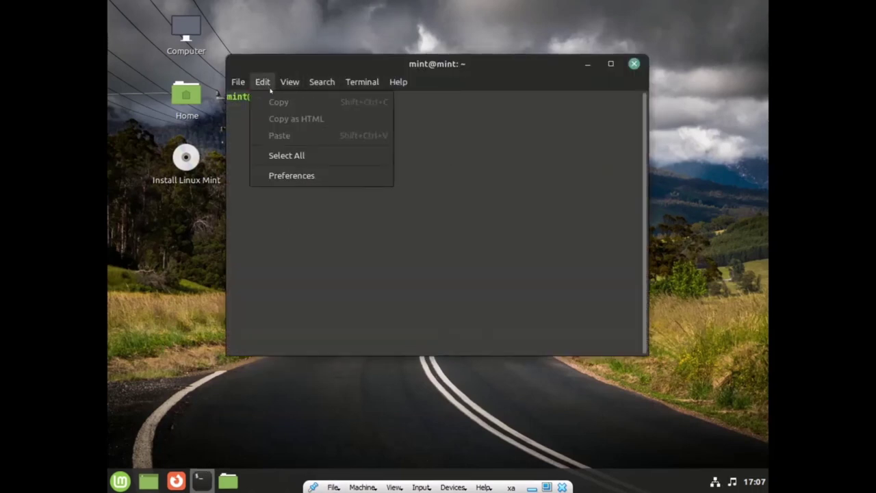
{"action": "left_click", "coordinate": [292, 175]}
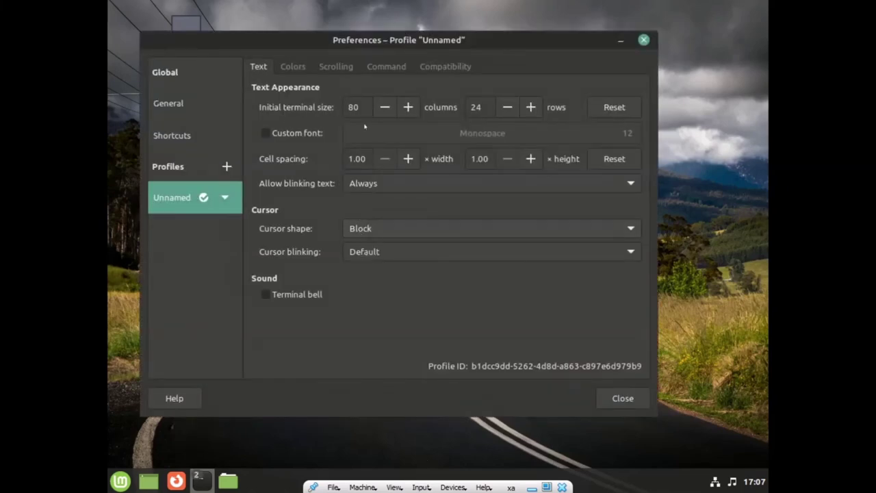
Review the terminal profile's Compatibility, Command and Text settings, and the global Shortcuts and General settings
{"action": "left_click", "coordinate": [428, 69]}
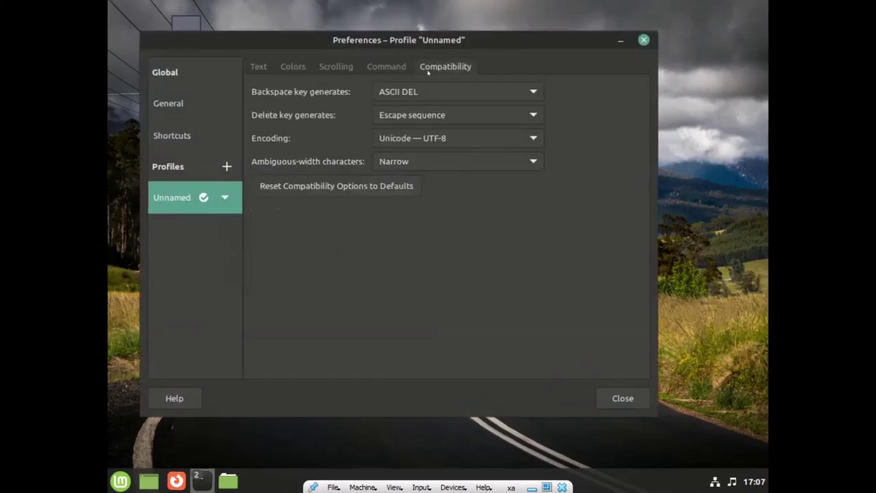
{"action": "left_click", "coordinate": [391, 62]}
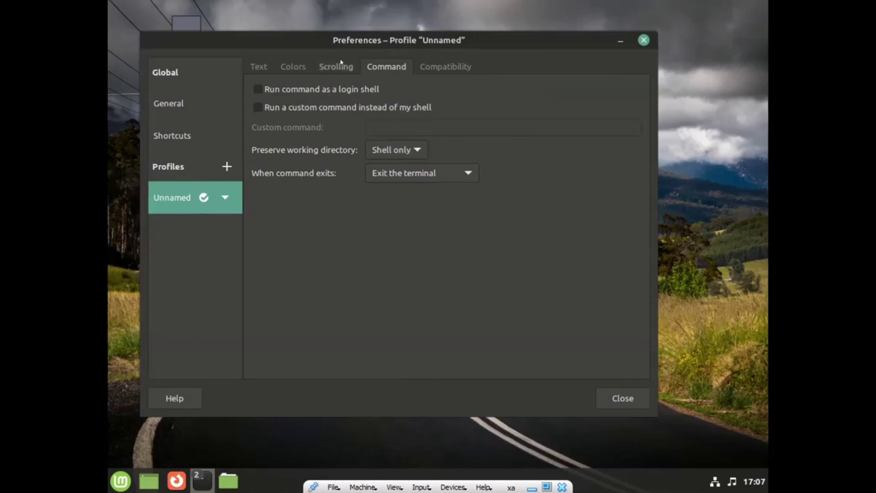
{"action": "left_click", "coordinate": [427, 68]}
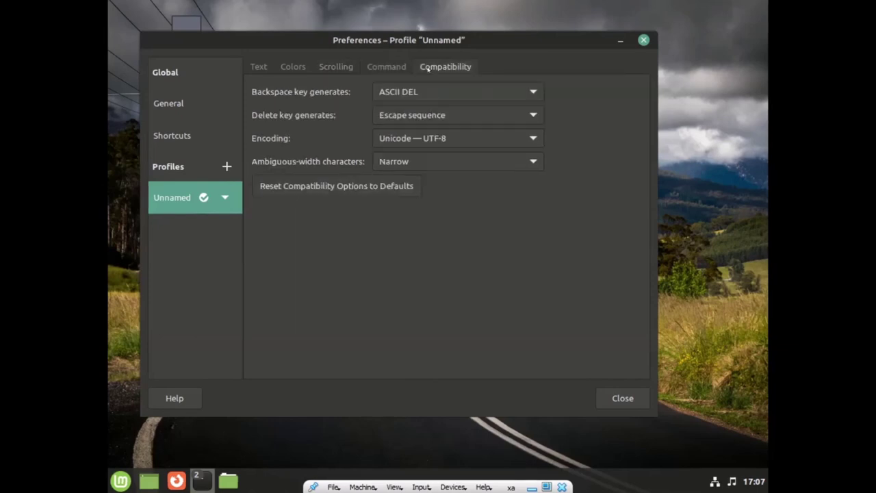
{"action": "left_click", "coordinate": [401, 68]}
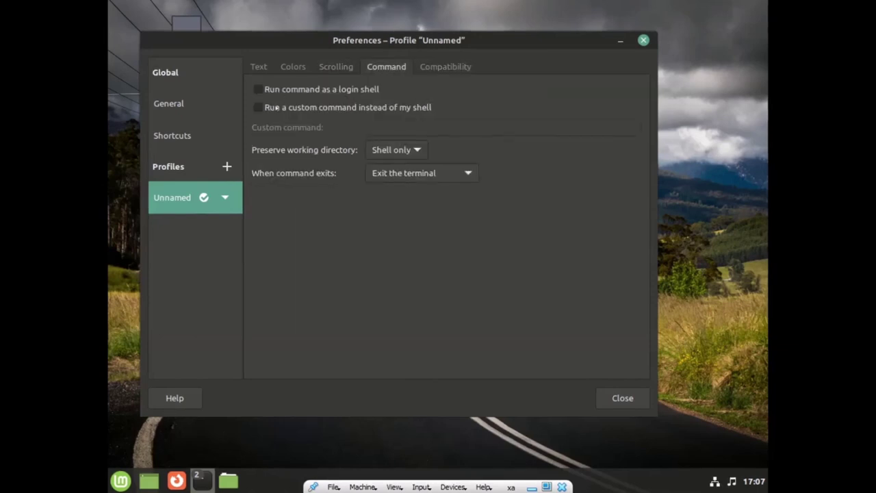
{"action": "left_click", "coordinate": [261, 67]}
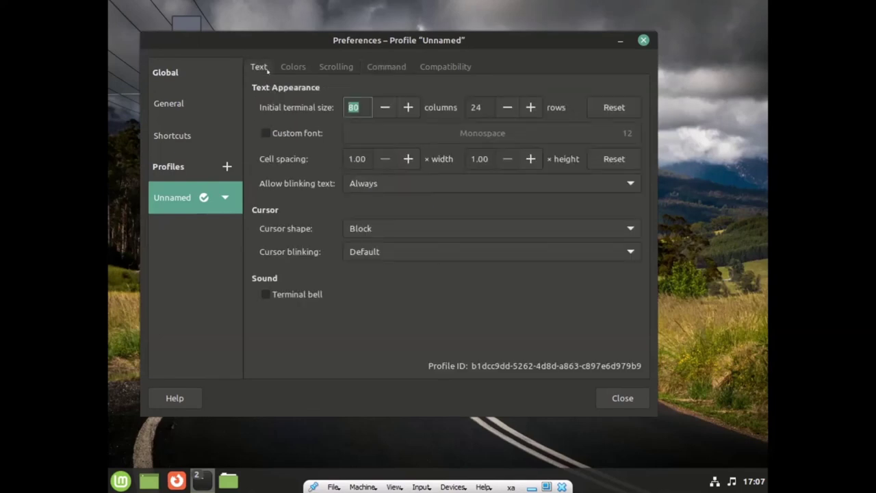
{"action": "left_click", "coordinate": [174, 136]}
{"action": "left_click", "coordinate": [172, 105]}
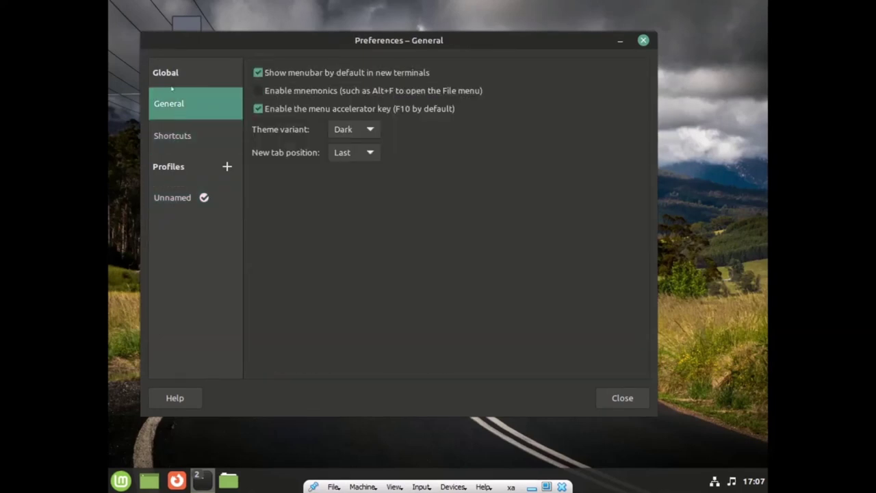
Set the cursor shape of the Unnamed terminal profile to Underline
{"action": "left_click", "coordinate": [179, 197]}
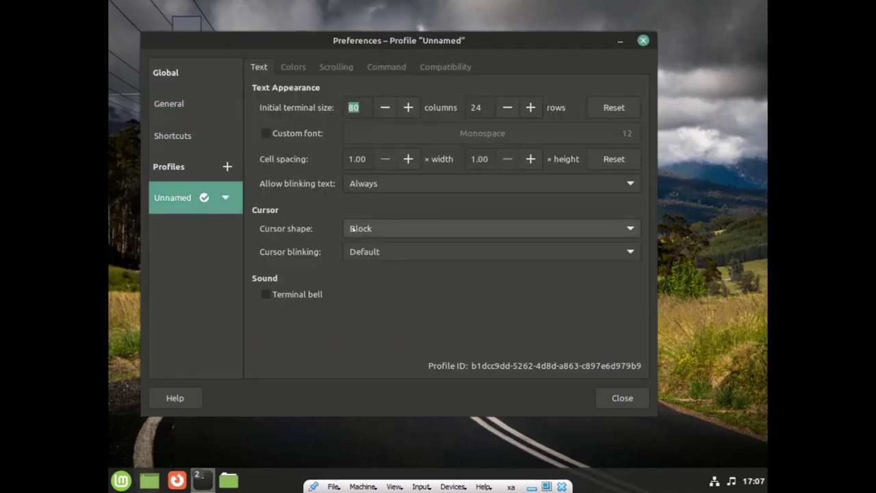
{"action": "left_click", "coordinate": [353, 229]}
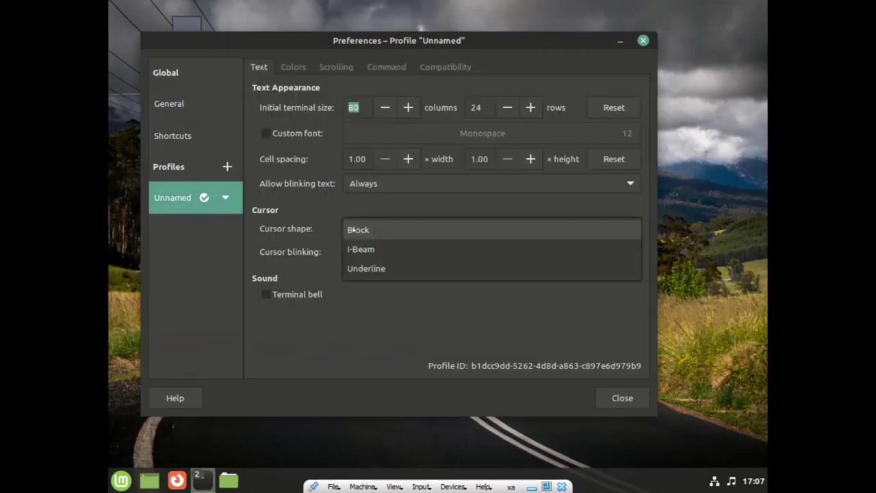
{"action": "left_click", "coordinate": [352, 267]}
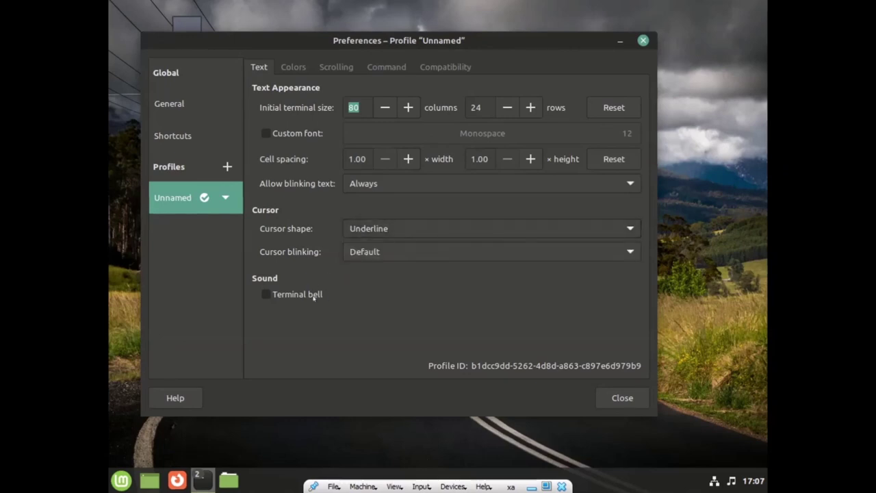
Look through the profile's Scrolling, Command and Compatibility settings and close the terminal preferences
{"action": "left_click", "coordinate": [327, 67]}
{"action": "left_click", "coordinate": [378, 68]}
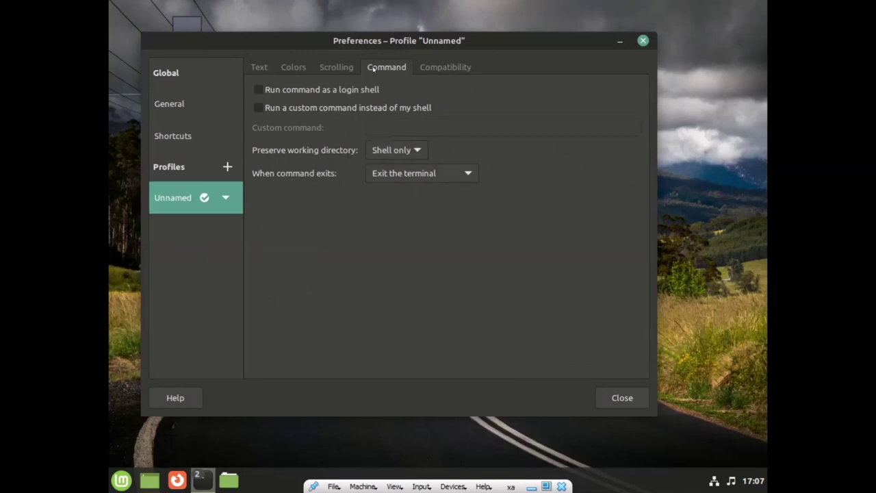
{"action": "left_click", "coordinate": [425, 68]}
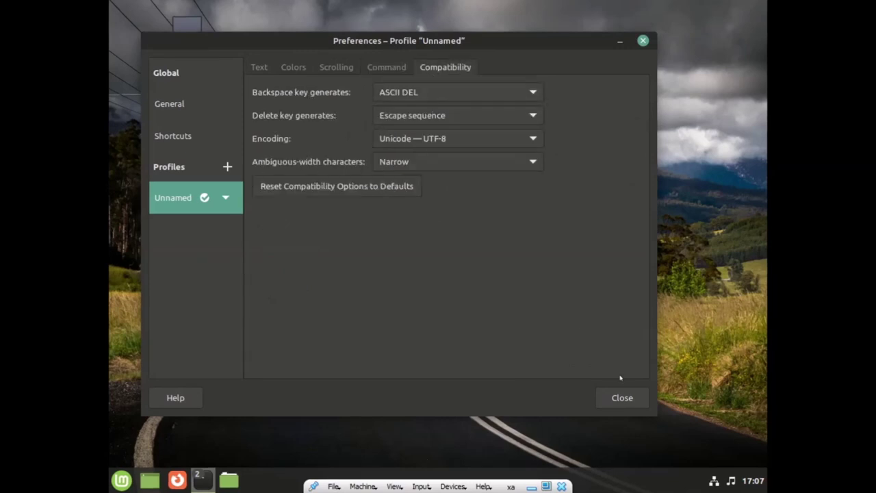
{"action": "left_click", "coordinate": [621, 397]}
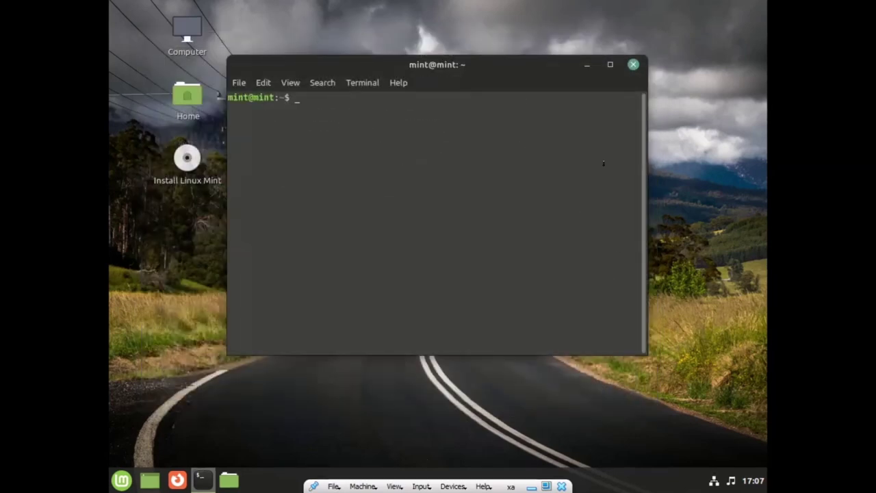
Close the terminal window and switch the virtual machine from full screen to a windowed view
{"action": "left_click", "coordinate": [633, 64]}
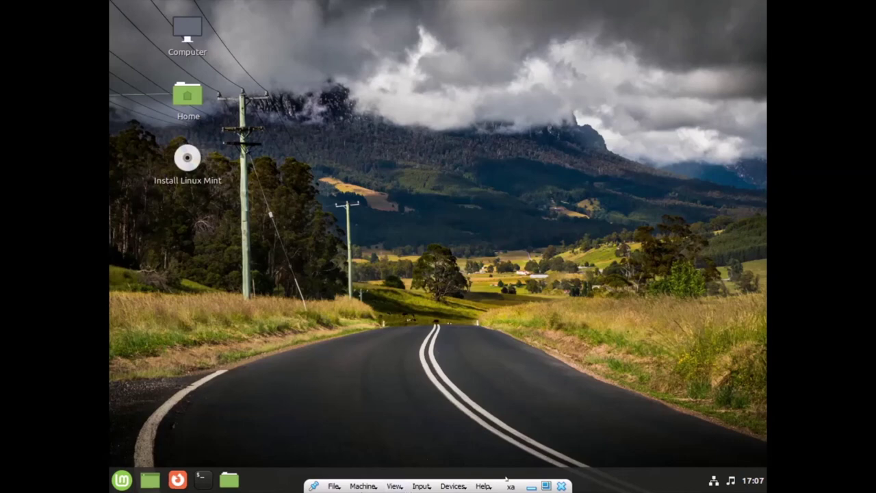
{"action": "left_click", "coordinate": [540, 487]}
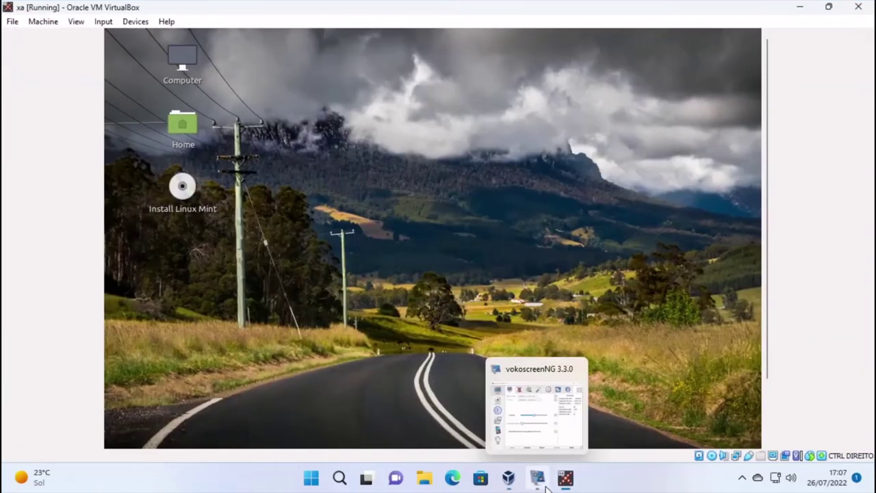